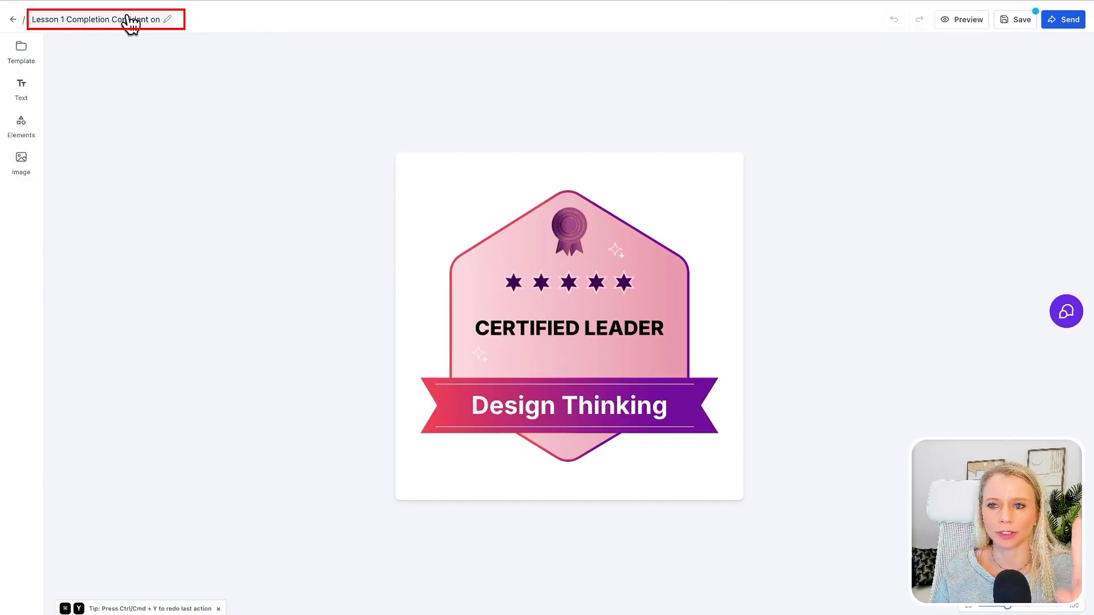
# - Apply the Milestone Unlocked shield badge template and place a new text box centered above the shield
pyautogui.click(23, 47)
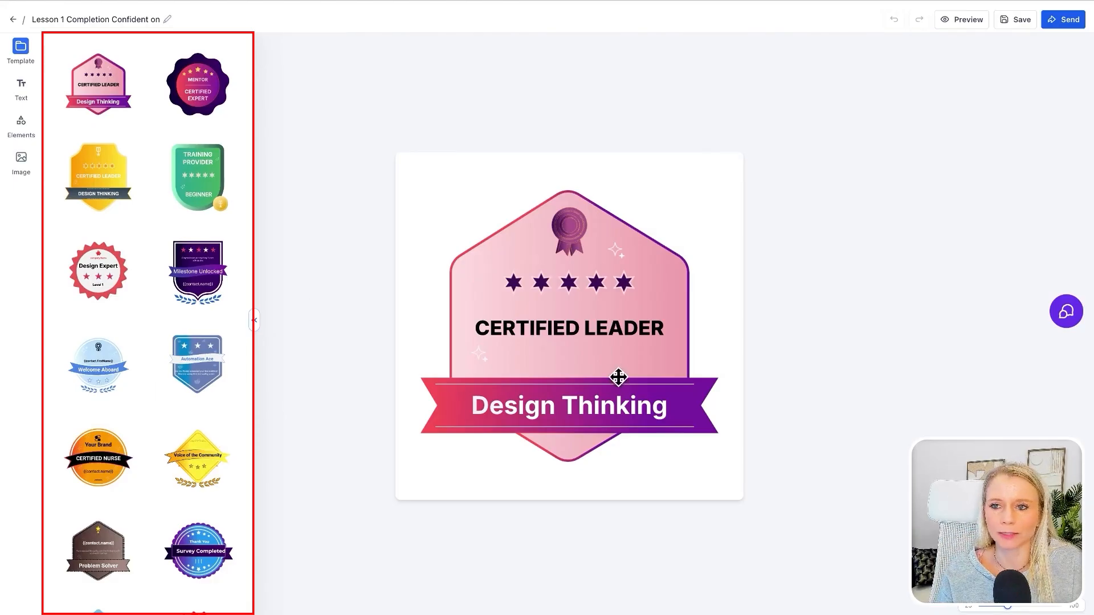
pyautogui.click(210, 288)
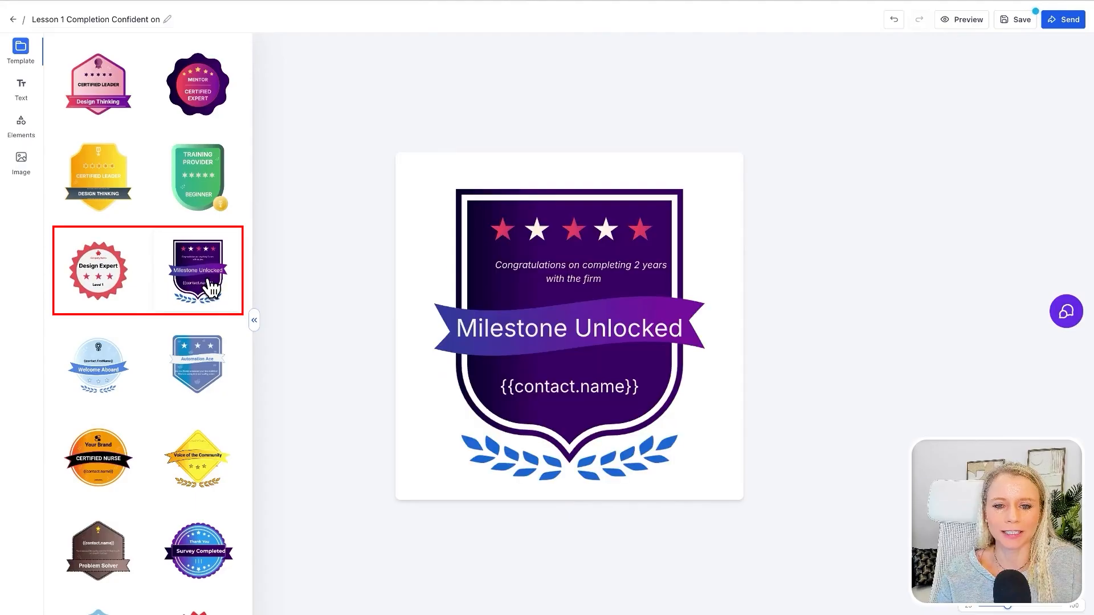
pyautogui.click(25, 98)
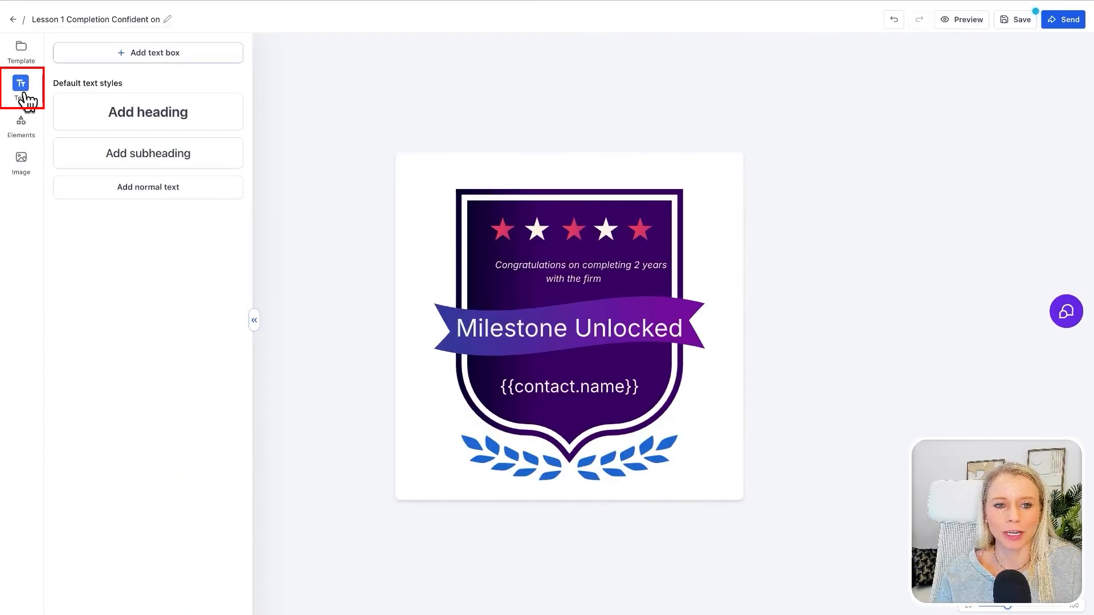
pyautogui.click(131, 51)
pyautogui.moveTo(563, 329); pyautogui.dragTo(567, 179)
# - Add a bold heading, shrink it, and place it in the lower-left corner of the badge canvas
pyautogui.click(208, 114)
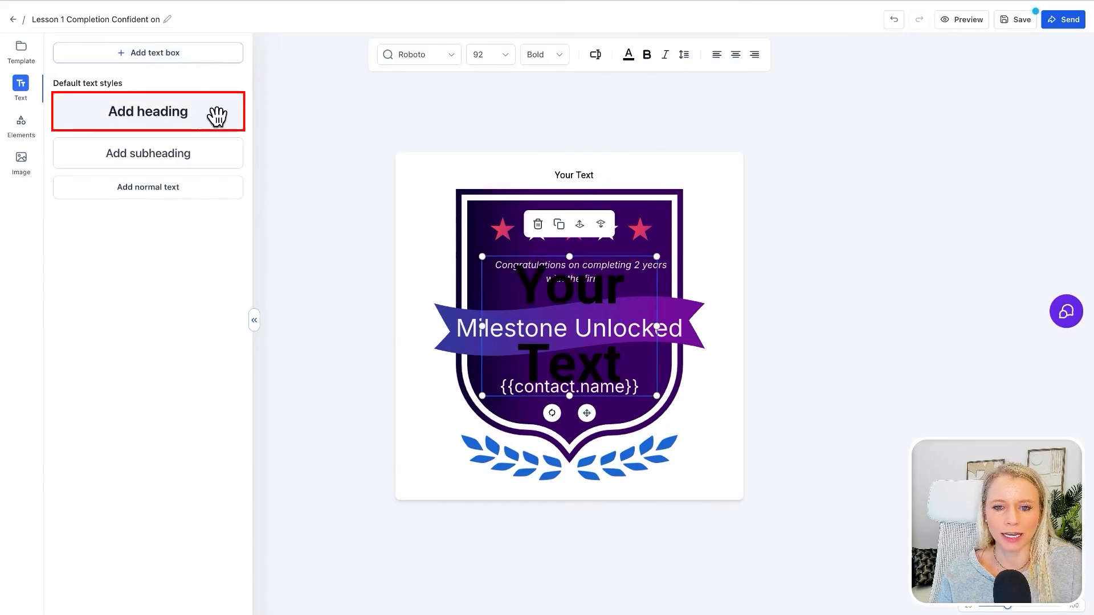
pyautogui.moveTo(601, 379); pyautogui.dragTo(573, 303)
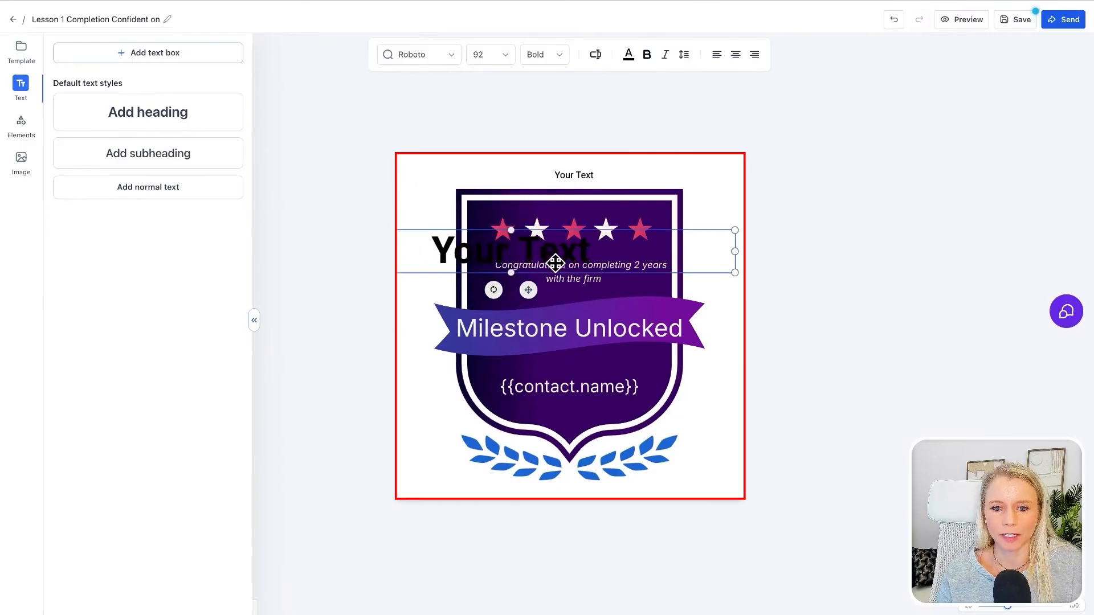
pyautogui.moveTo(555, 264); pyautogui.dragTo(598, 274)
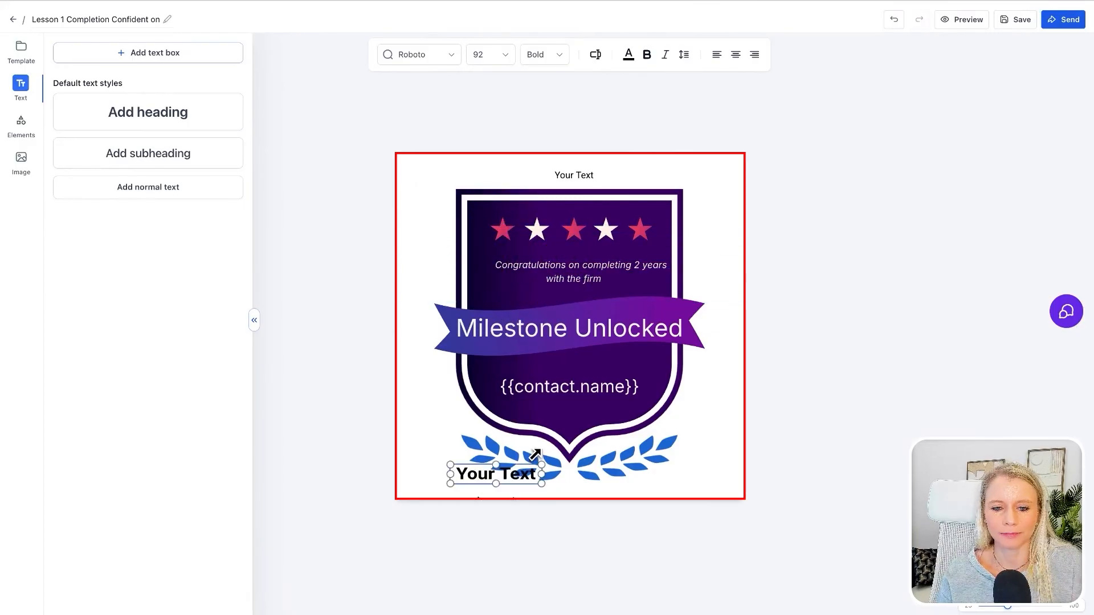
pyautogui.moveTo(512, 475); pyautogui.dragTo(459, 484)
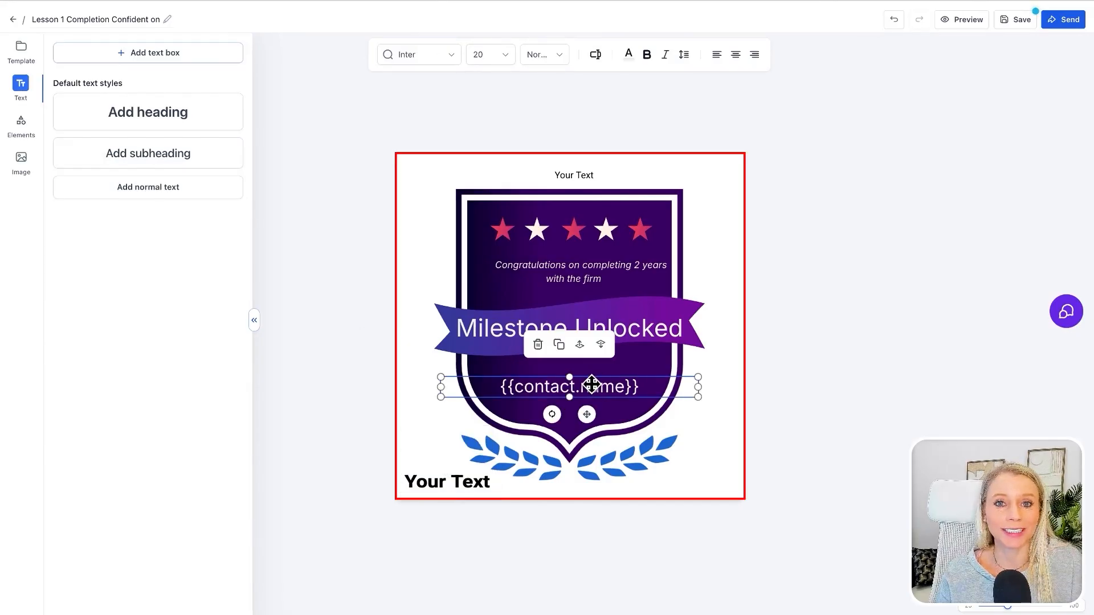
# - Examine the contact custom values available for the {{contact.name}} text on the badge
pyautogui.doubleClick(608, 386)
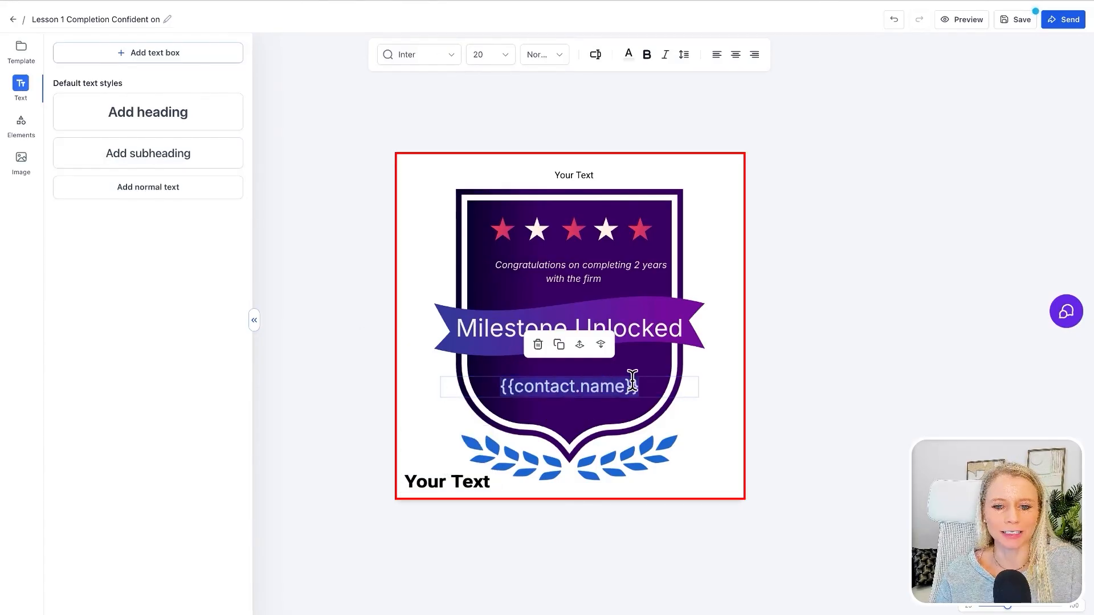
pyautogui.click(691, 423)
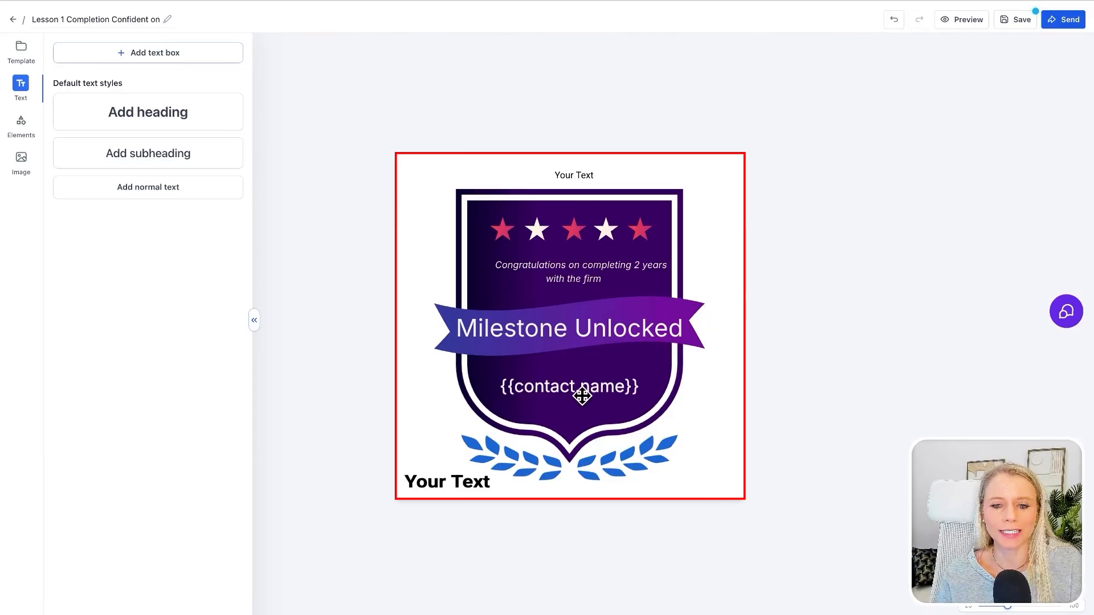
pyautogui.click(669, 411)
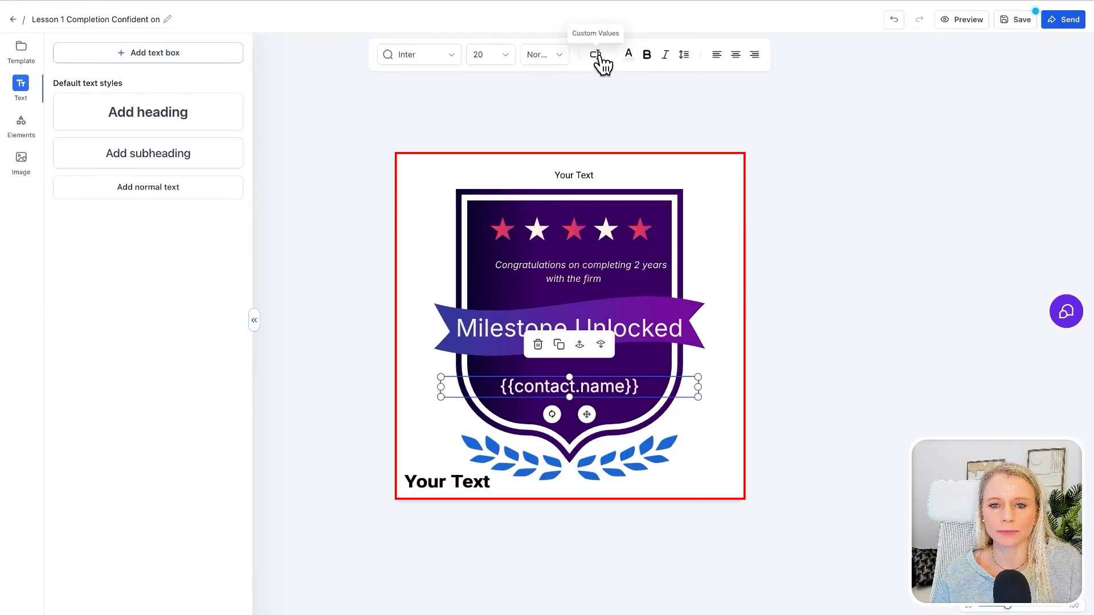
pyautogui.click(597, 57)
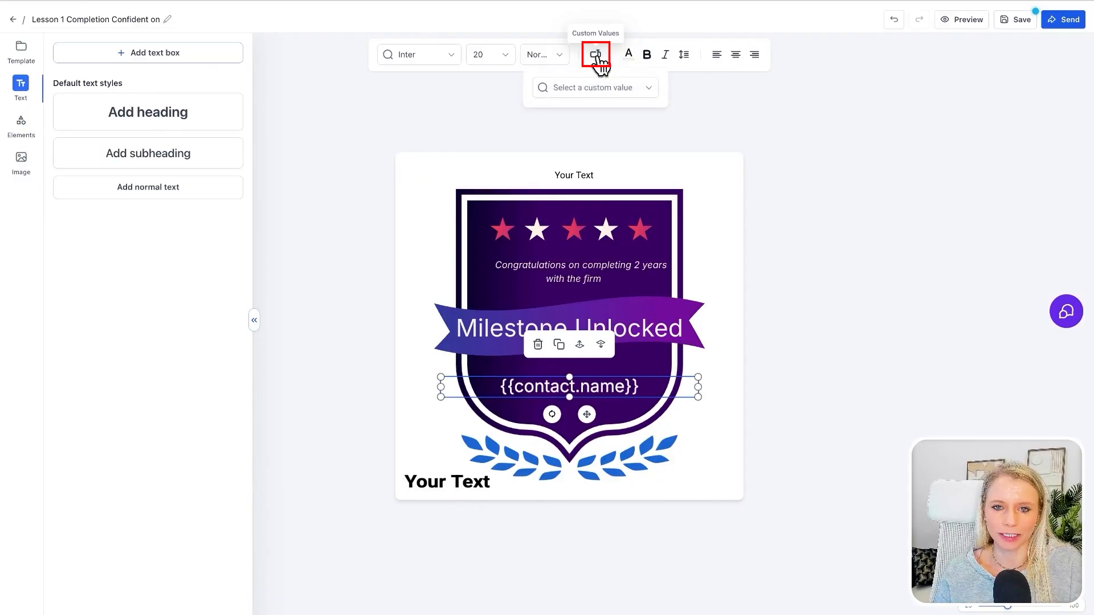
pyautogui.click(655, 92)
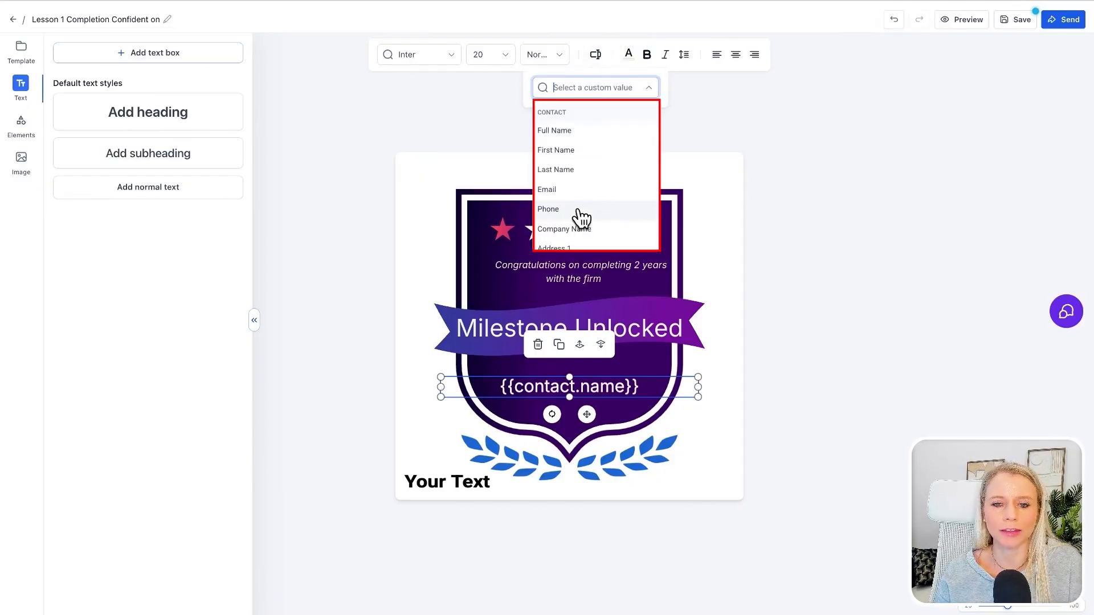
pyautogui.scroll(-2, 608, 215)
pyautogui.scroll(-5, 615, 215)
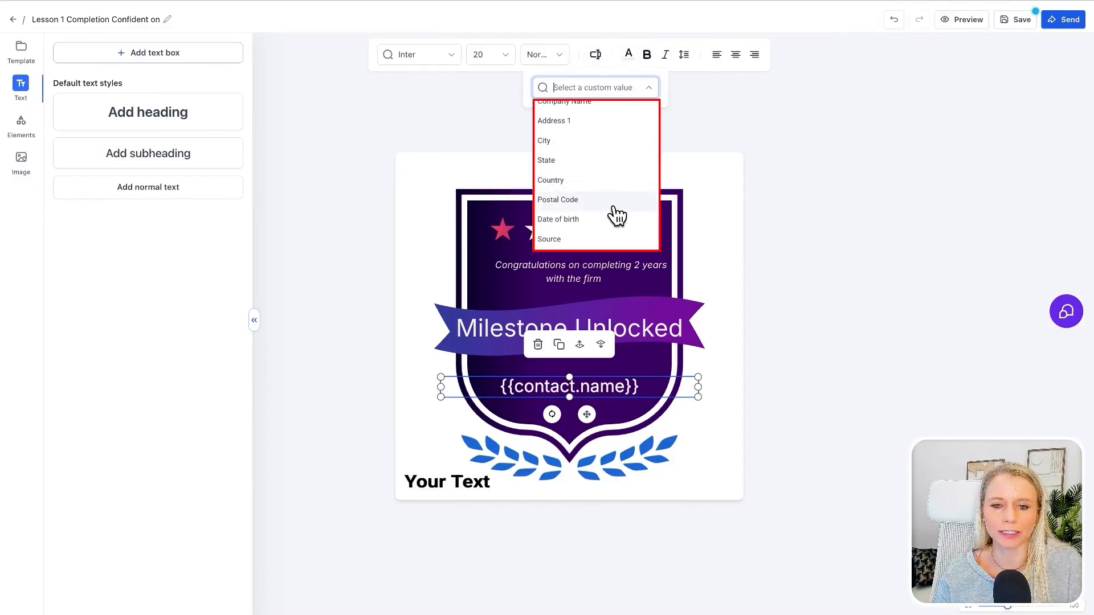
pyautogui.click(614, 215)
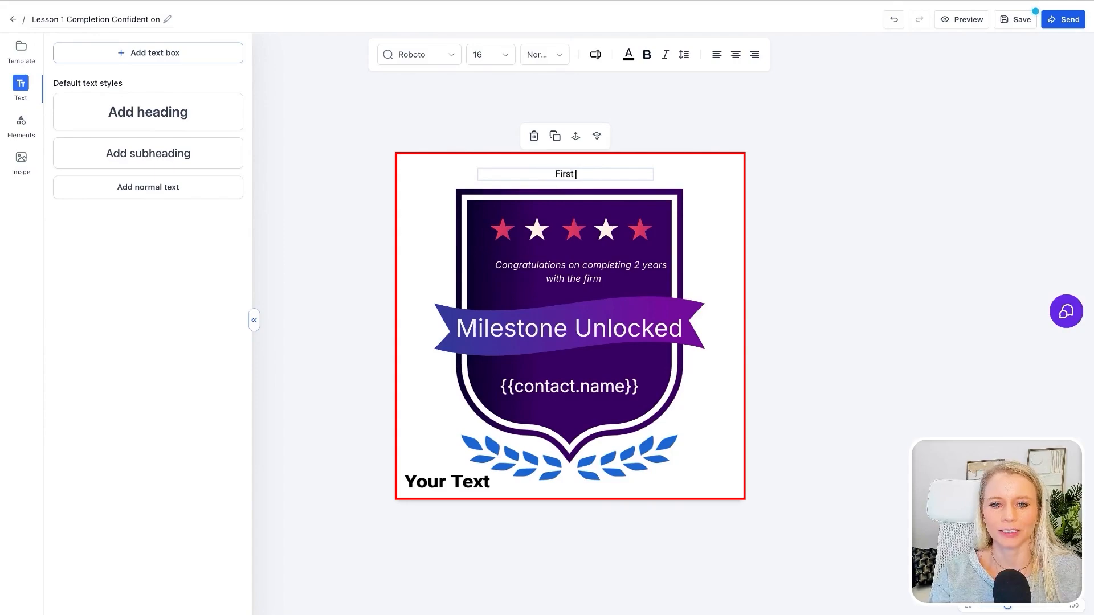
# - Replace the placeholder text above the shield with "First Lesson Completed"
pyautogui.write('First Lesson Com')
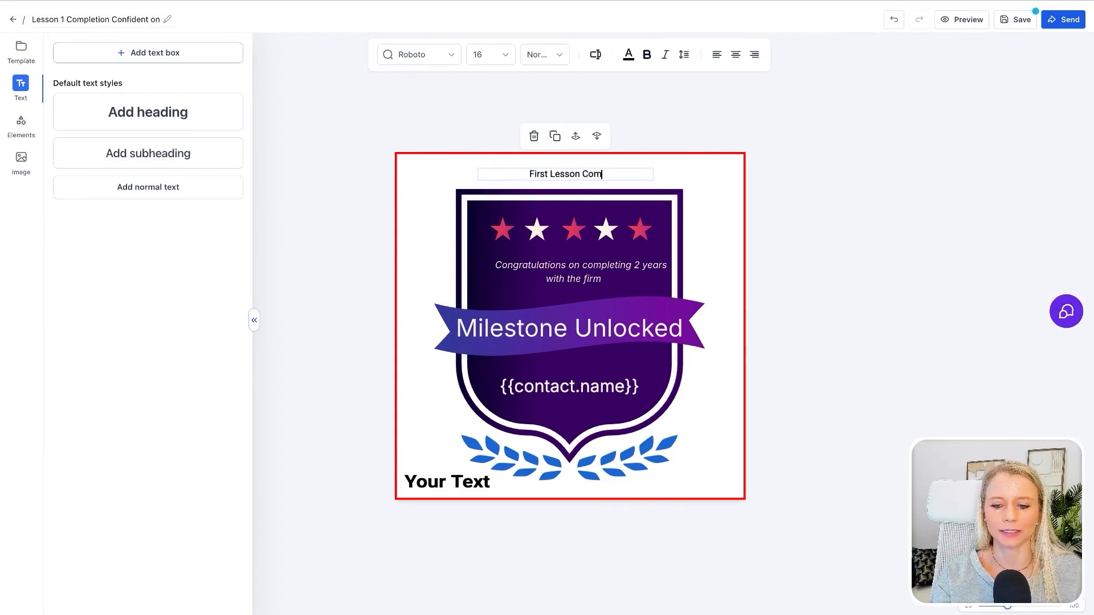
pyautogui.write('pleted')
pyautogui.click(581, 179)
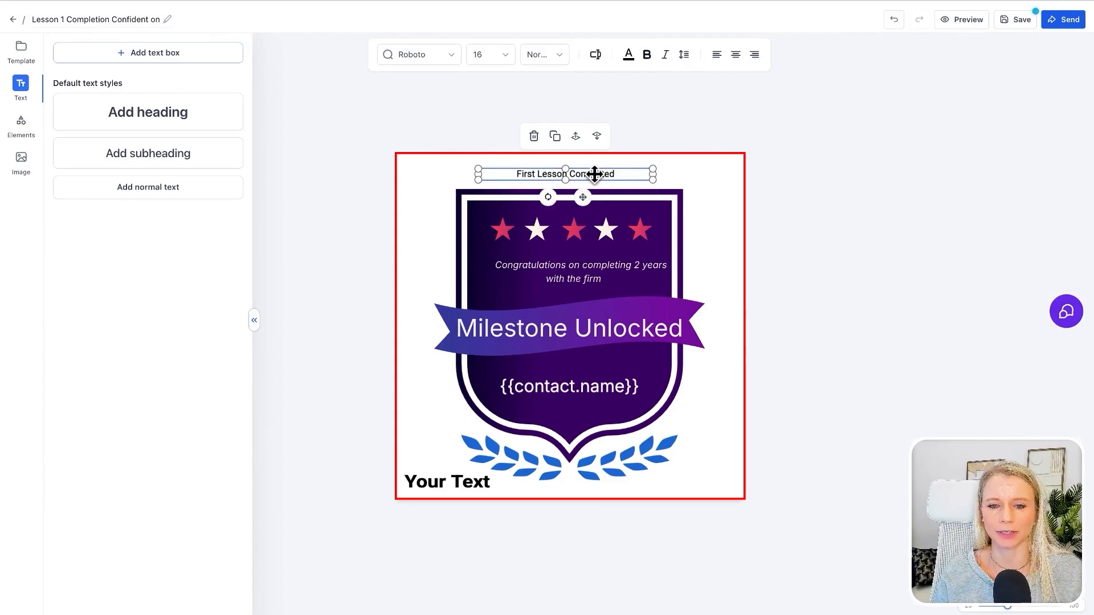
# - Format the "First Lesson Completed" text in Open Sans, size 20, bold and italic
pyautogui.click(501, 57)
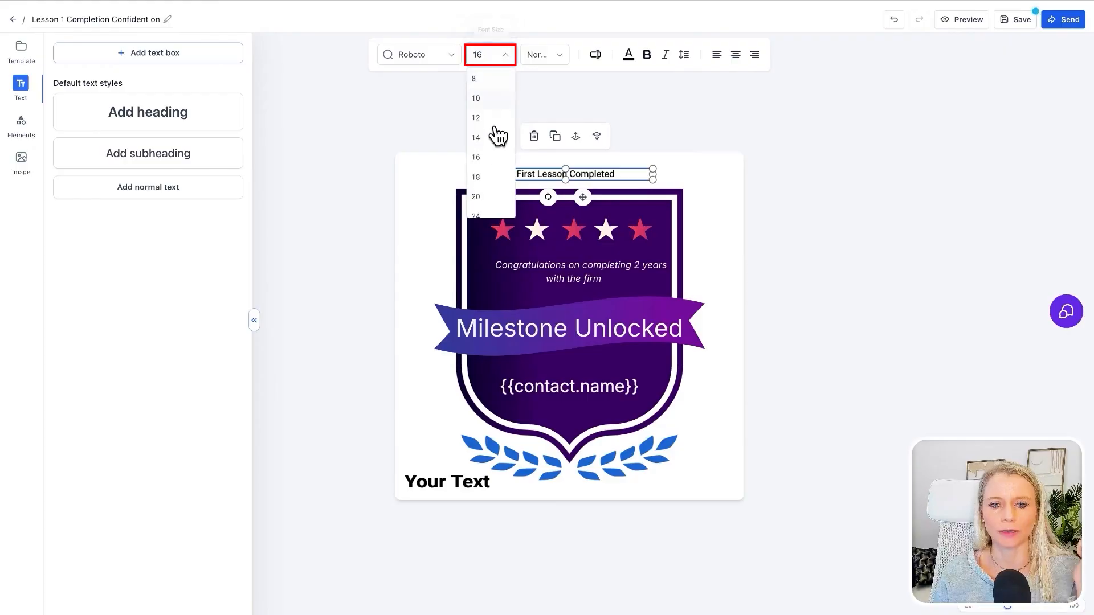
pyautogui.click(493, 196)
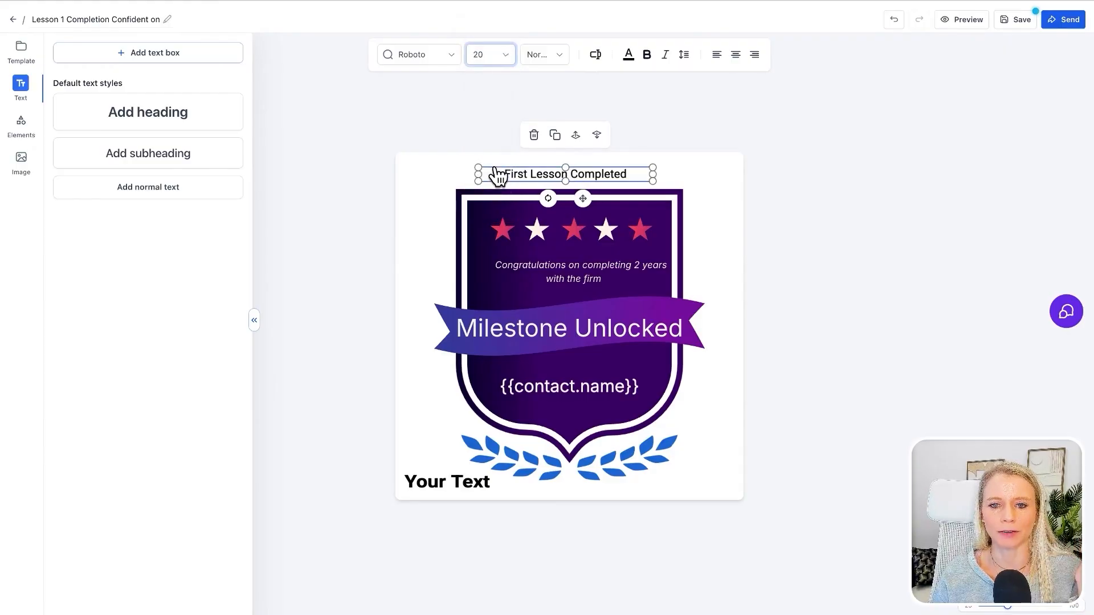
pyautogui.click(429, 57)
pyautogui.scroll(-2, 420, 188)
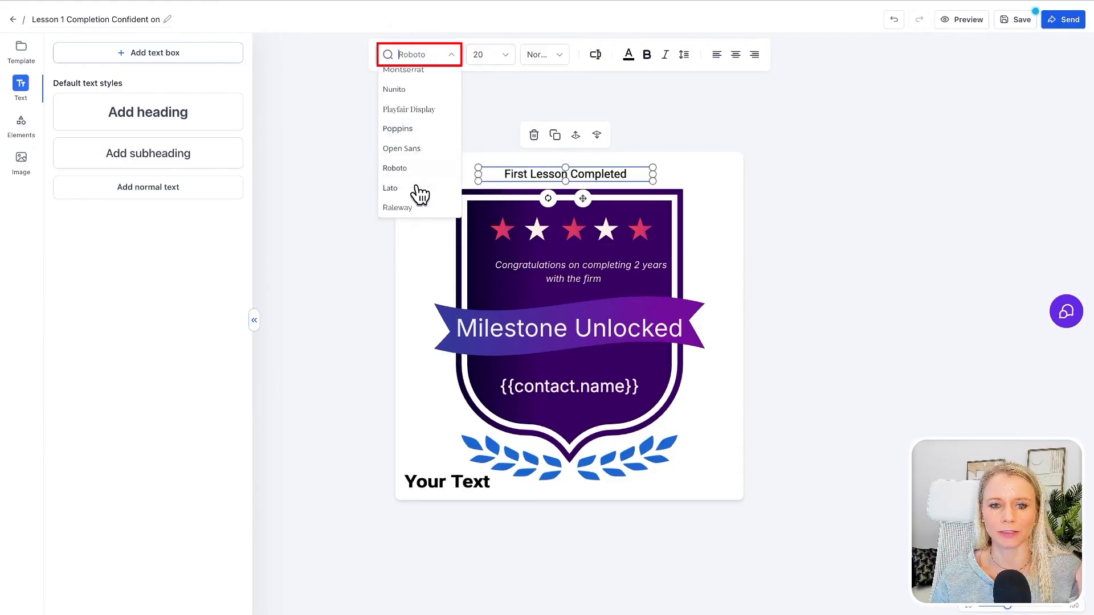
pyautogui.click(415, 143)
pyautogui.click(646, 57)
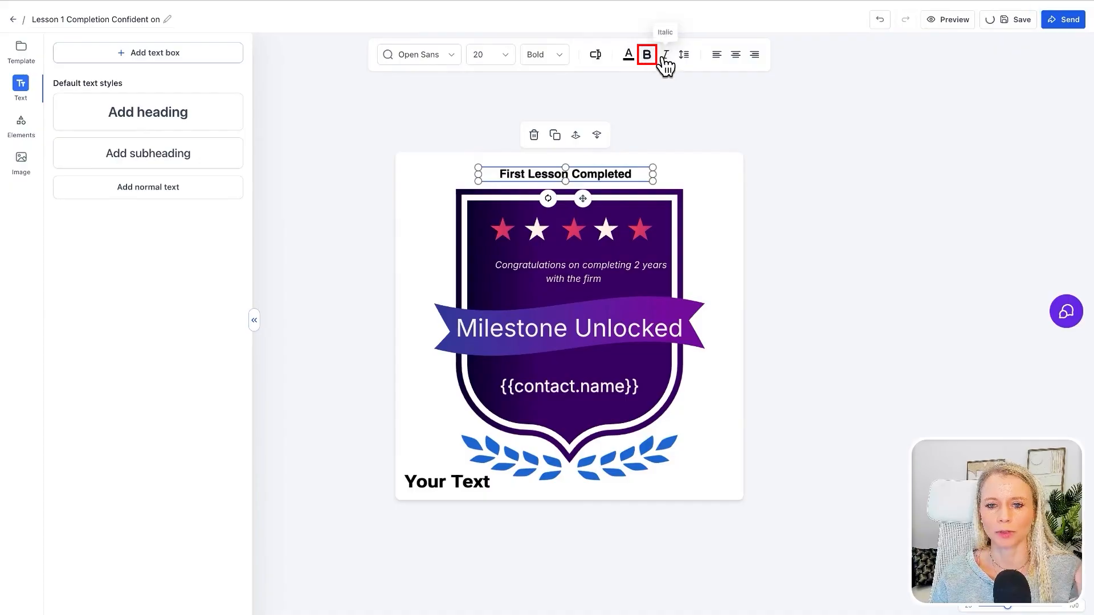
pyautogui.click(665, 57)
# - Fill the "First Lesson Completed" text with the red-to-purple gradient and set its line spacing to 1.3
pyautogui.click(633, 55)
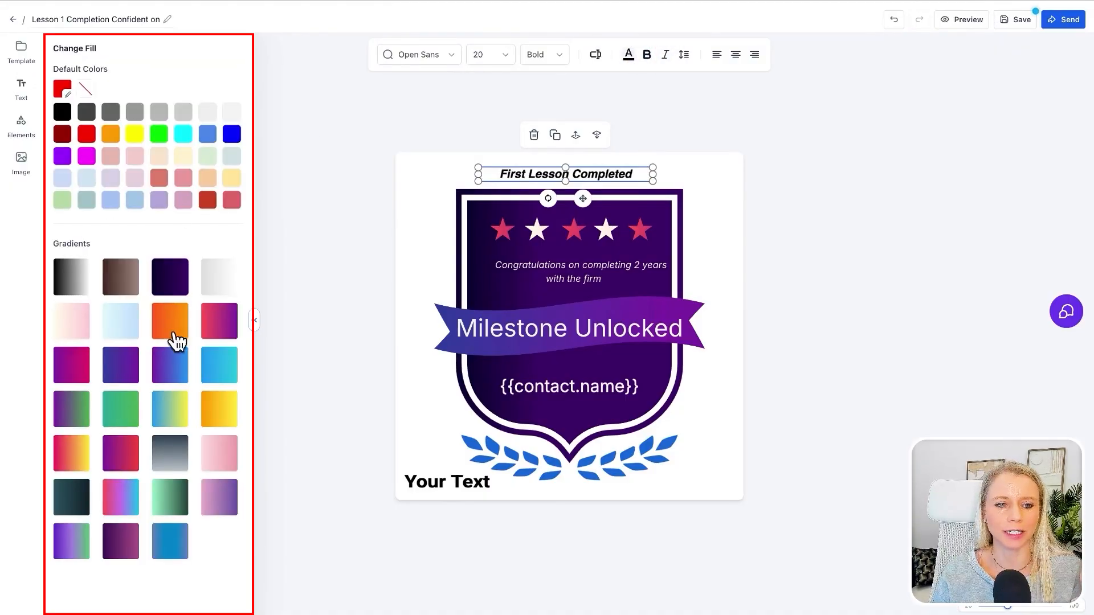
pyautogui.click(215, 334)
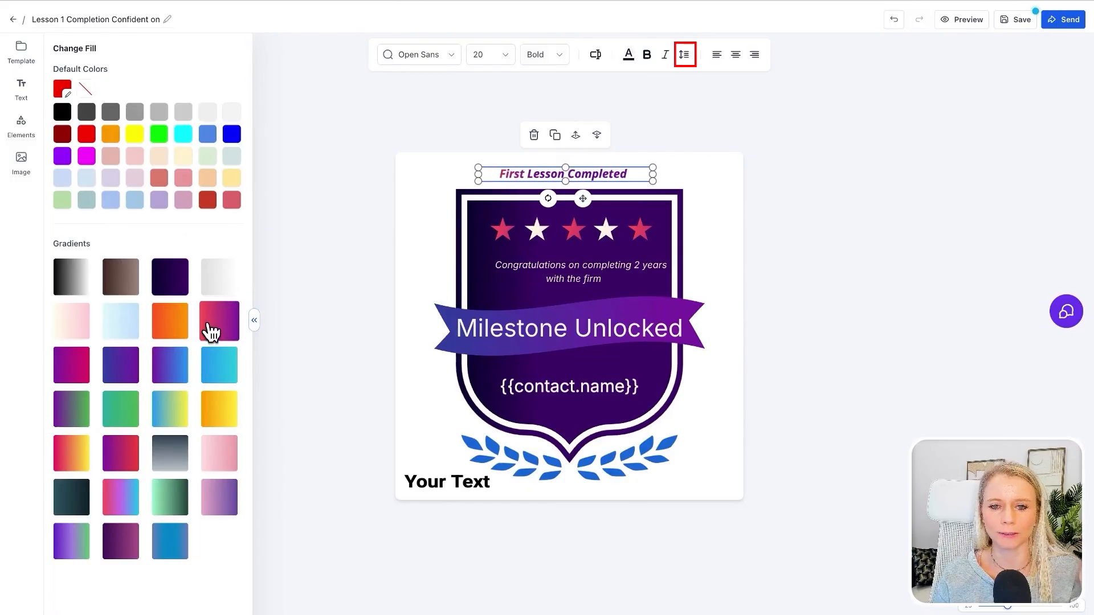
pyautogui.click(686, 62)
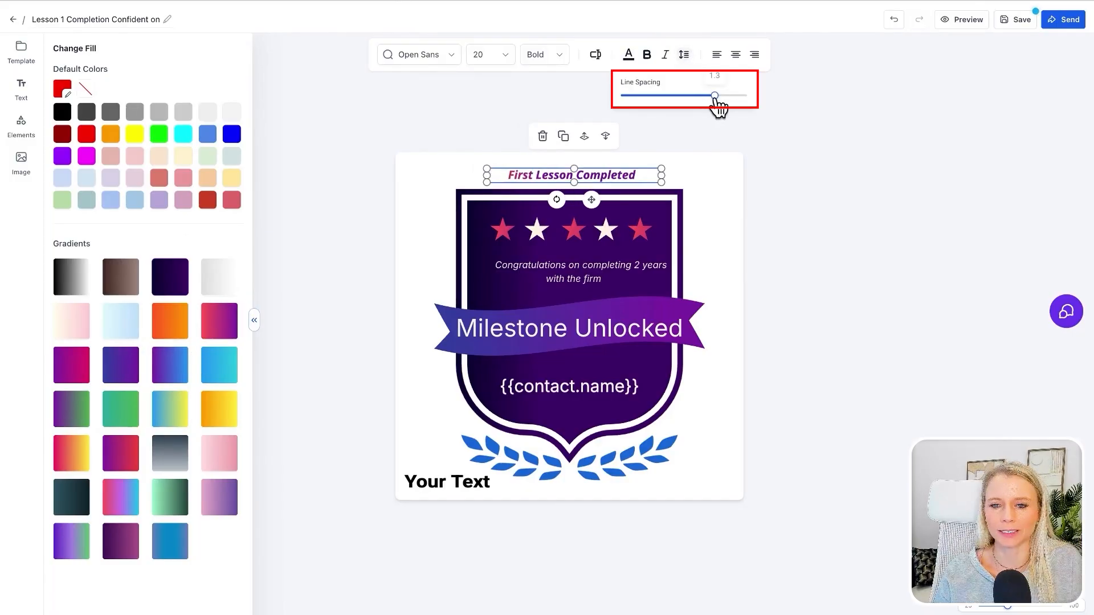
pyautogui.moveTo(721, 106); pyautogui.dragTo(732, 106)
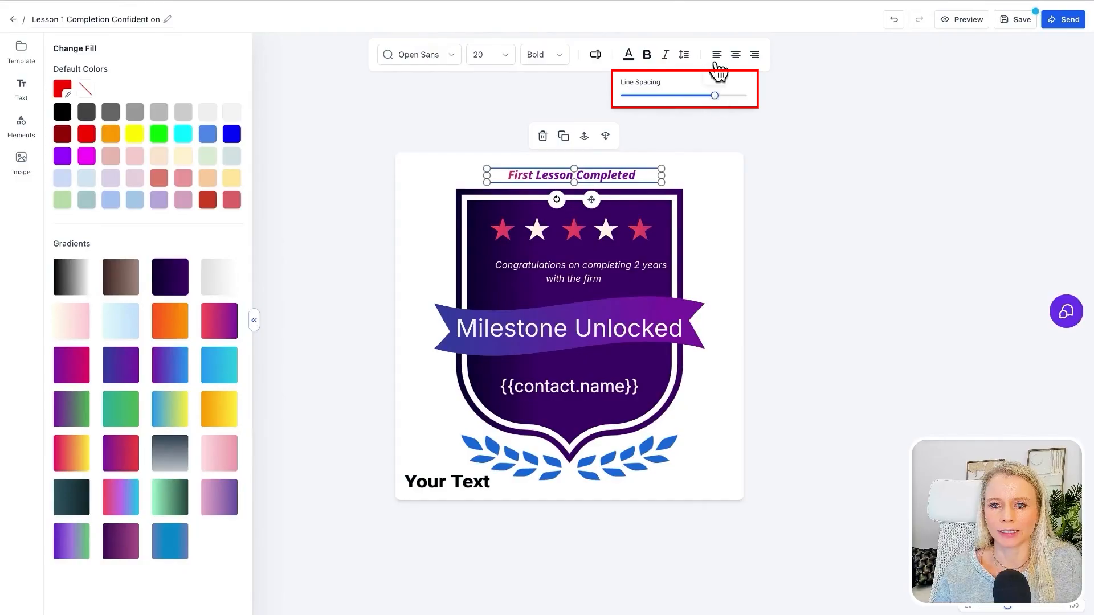
# - Try left and right alignment on the "First Lesson Completed" text and return it to center alignment
pyautogui.click(717, 59)
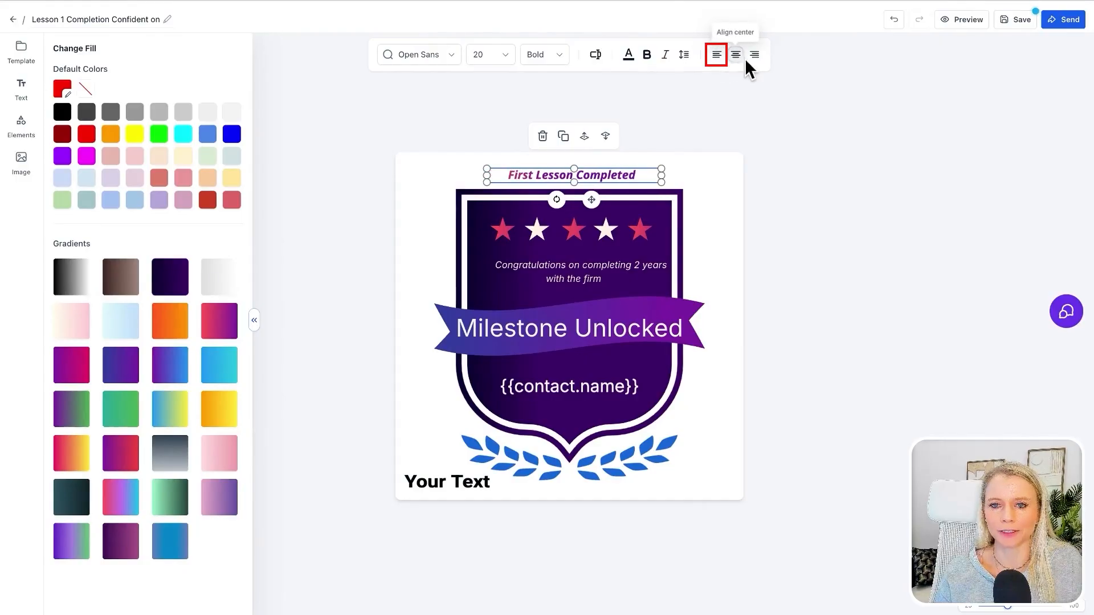
pyautogui.click(756, 57)
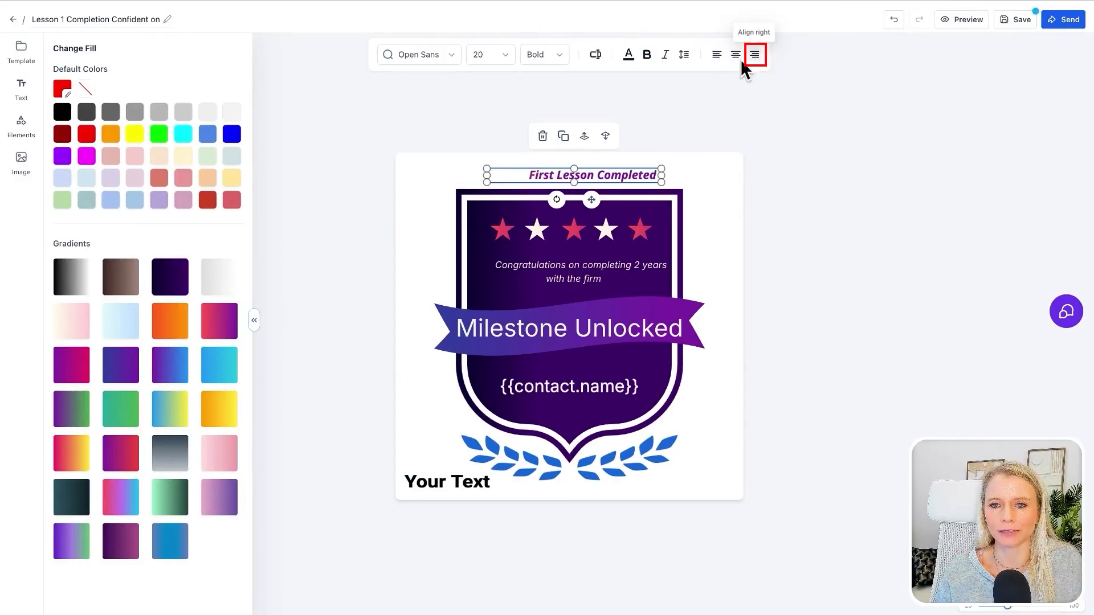
pyautogui.click(736, 59)
pyautogui.click(715, 220)
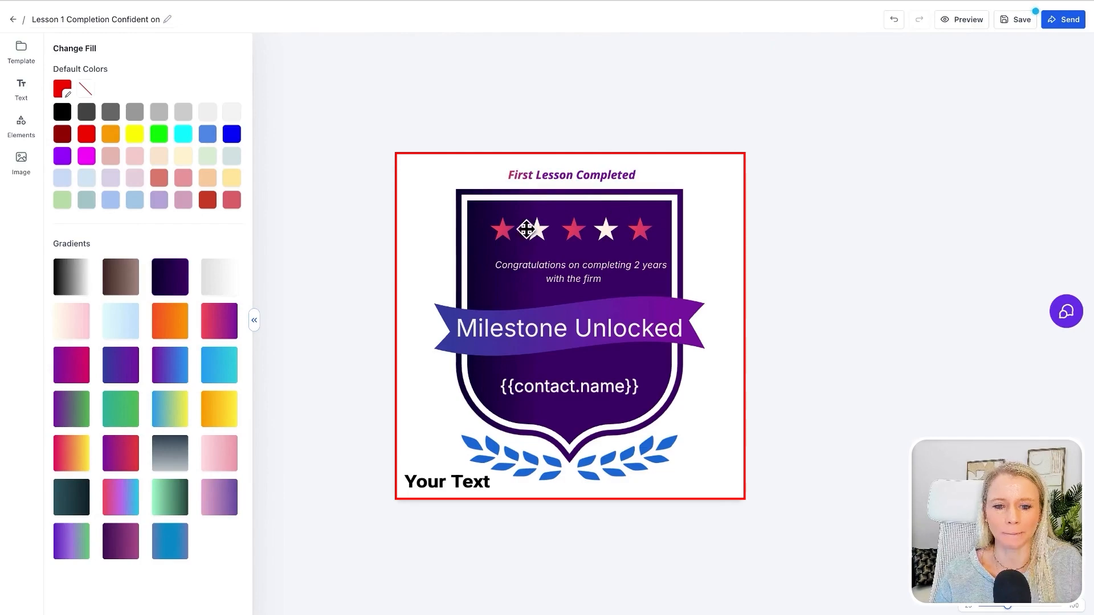
# - Duplicate the "First Lesson Completed" text and move the copy to the lower-left corner of the badge canvas
pyautogui.click(623, 177)
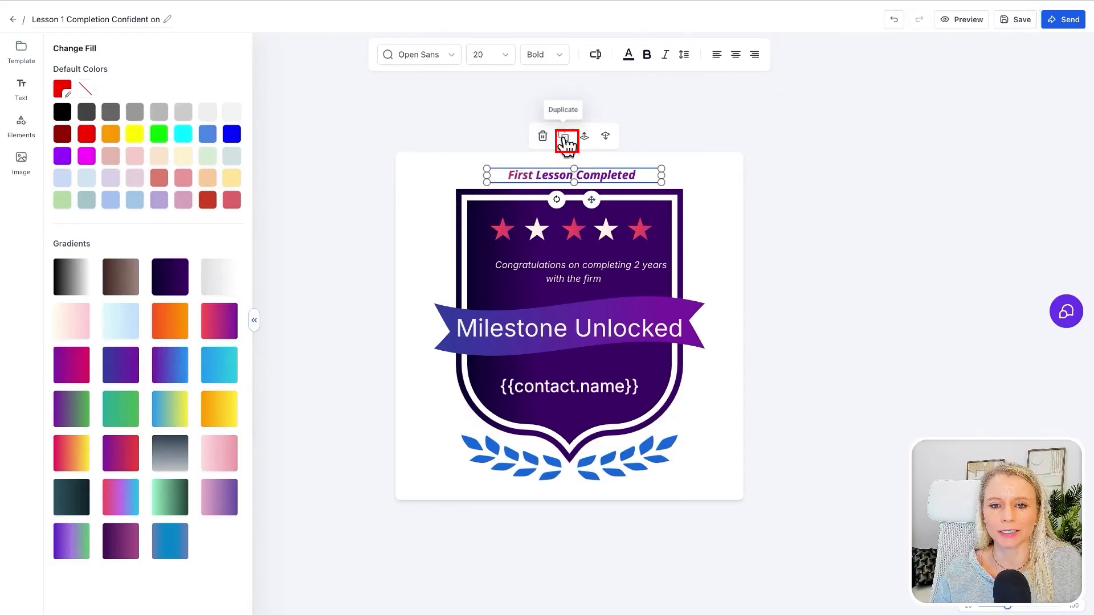
pyautogui.click(563, 138)
pyautogui.moveTo(587, 179); pyautogui.dragTo(494, 484)
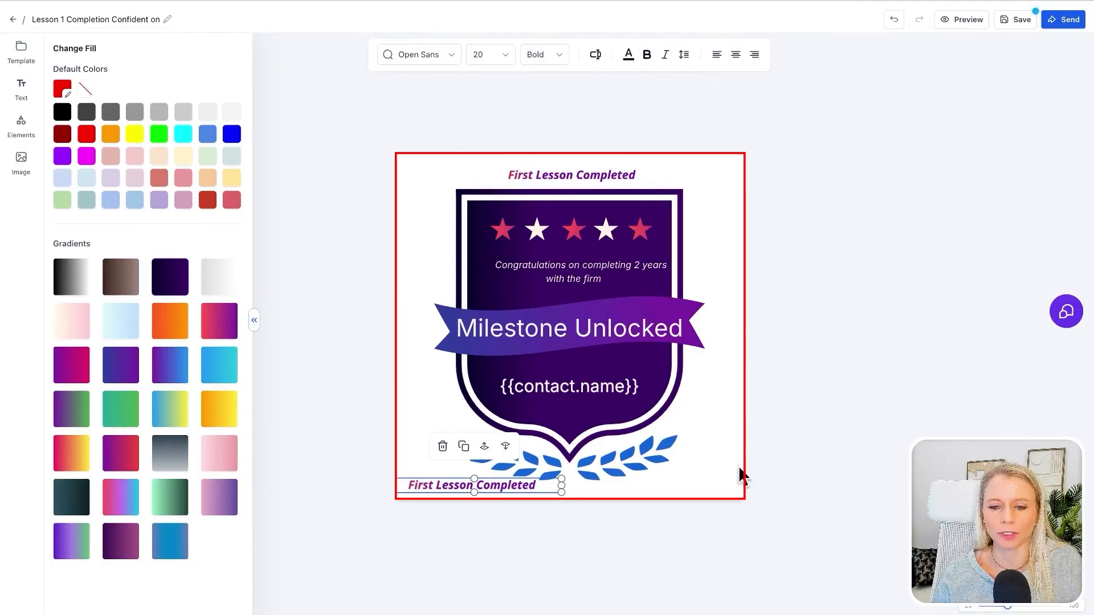
# - Scale down all badge elements together and center the duplicated text below the laurel leaves
pyautogui.moveTo(731, 486); pyautogui.dragTo(416, 177)
pyautogui.moveTo(705, 492); pyautogui.dragTo(655, 396)
pyautogui.click(733, 415)
pyautogui.click(484, 447)
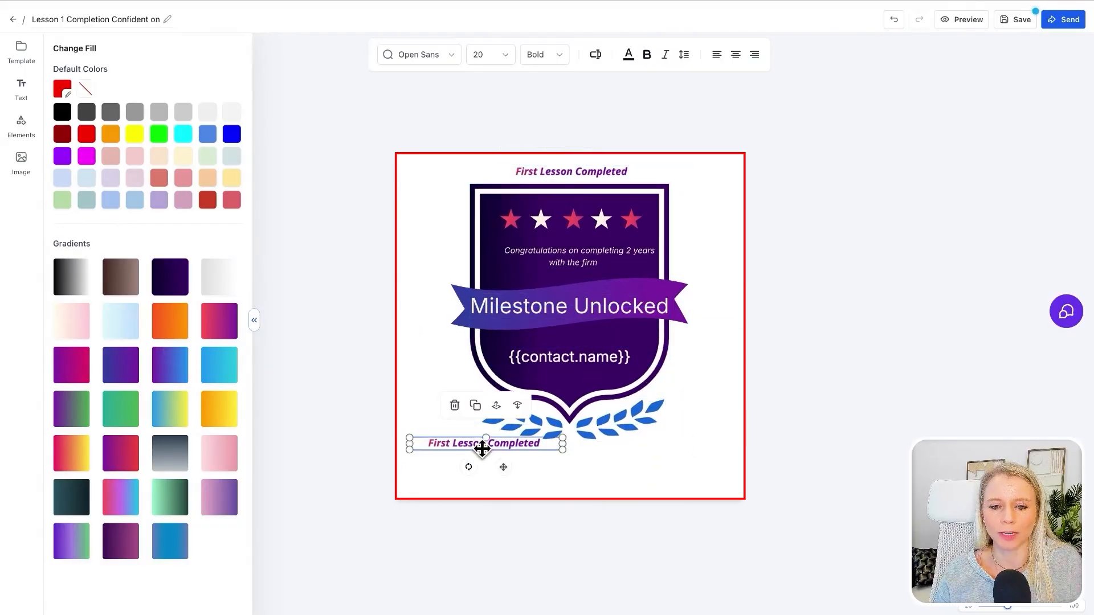
pyautogui.moveTo(484, 447); pyautogui.dragTo(566, 459)
# - Select all badge elements, enlarge them together to fill the canvas height, and adjust the group's position
pyautogui.moveTo(693, 489); pyautogui.dragTo(456, 162)
pyautogui.moveTo(447, 474); pyautogui.dragTo(440, 477)
pyautogui.moveTo(668, 430); pyautogui.dragTo(668, 435)
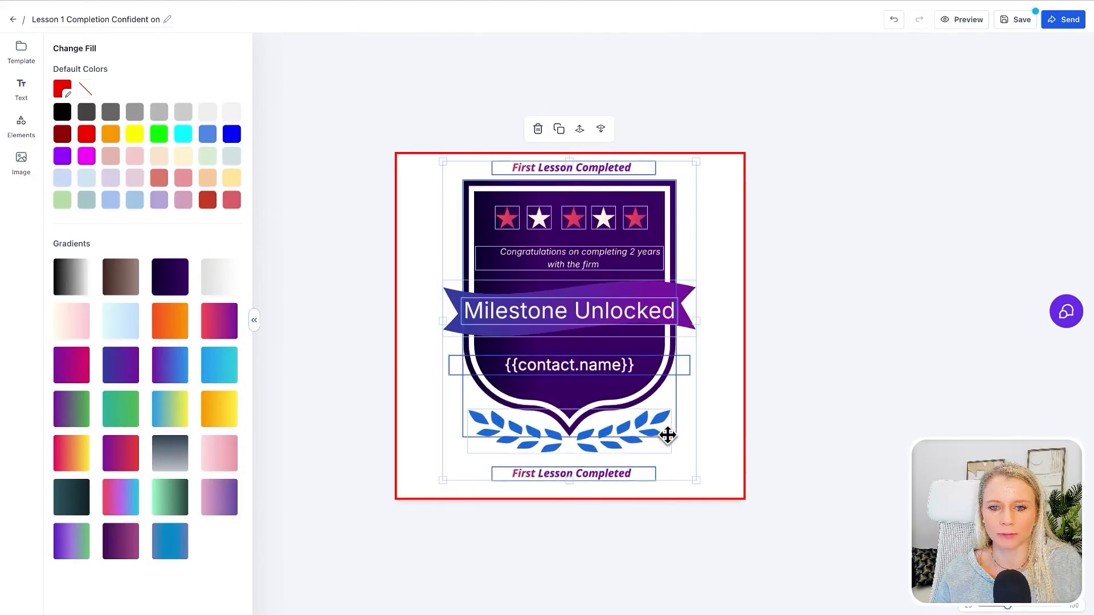
pyautogui.moveTo(696, 481); pyautogui.dragTo(710, 497)
pyautogui.moveTo(644, 429); pyautogui.dragTo(640, 425)
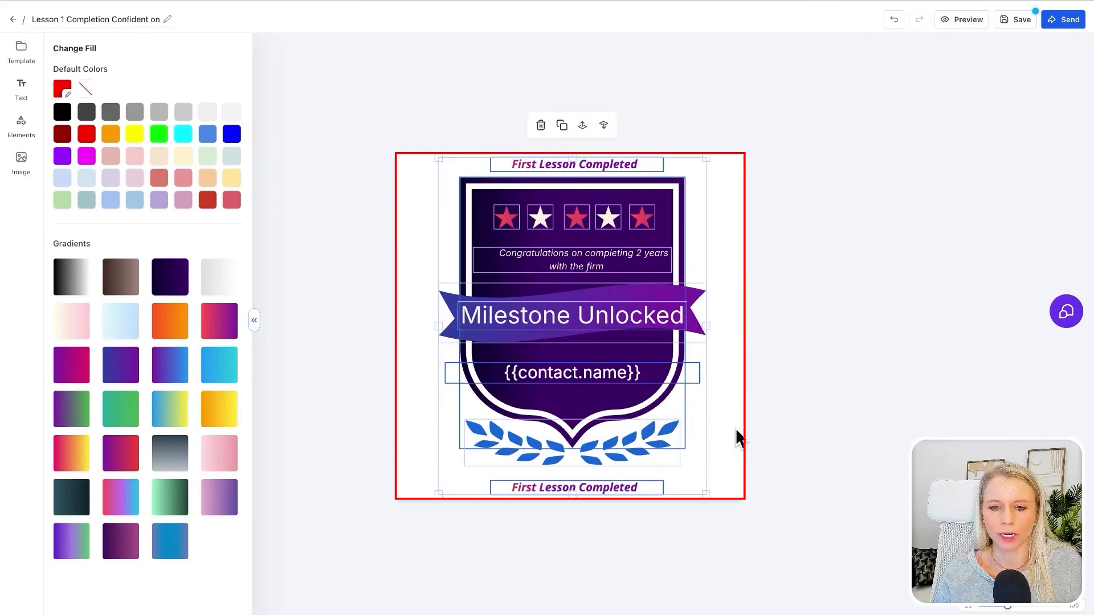
pyautogui.click(735, 431)
# - Move the upper "First Lesson Completed" text onto the shield just above the banner and color it light gray
pyautogui.click(584, 164)
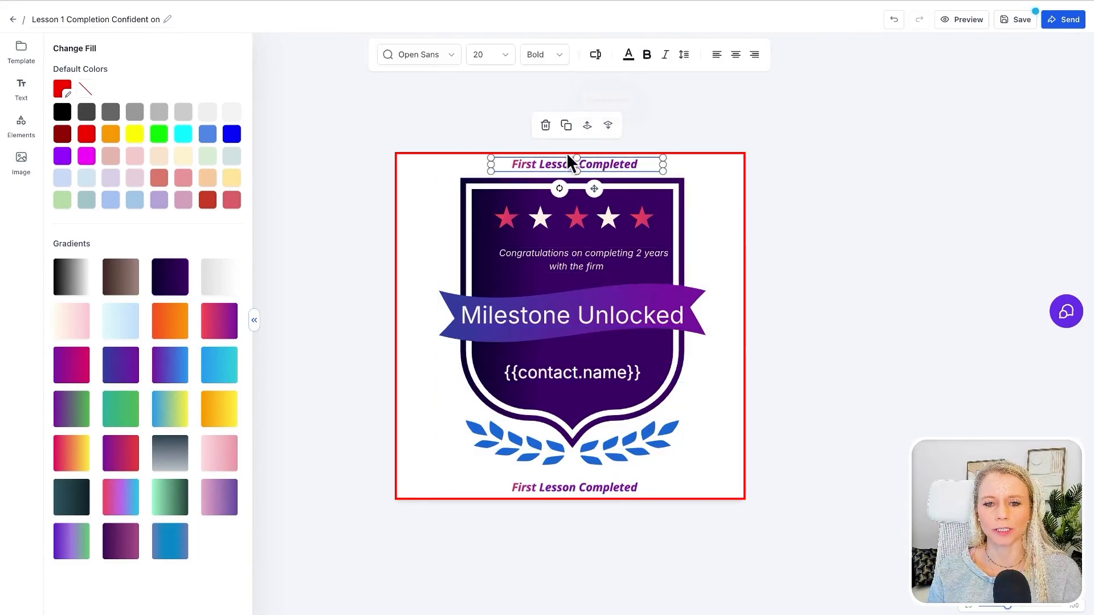
pyautogui.moveTo(613, 167); pyautogui.dragTo(602, 287)
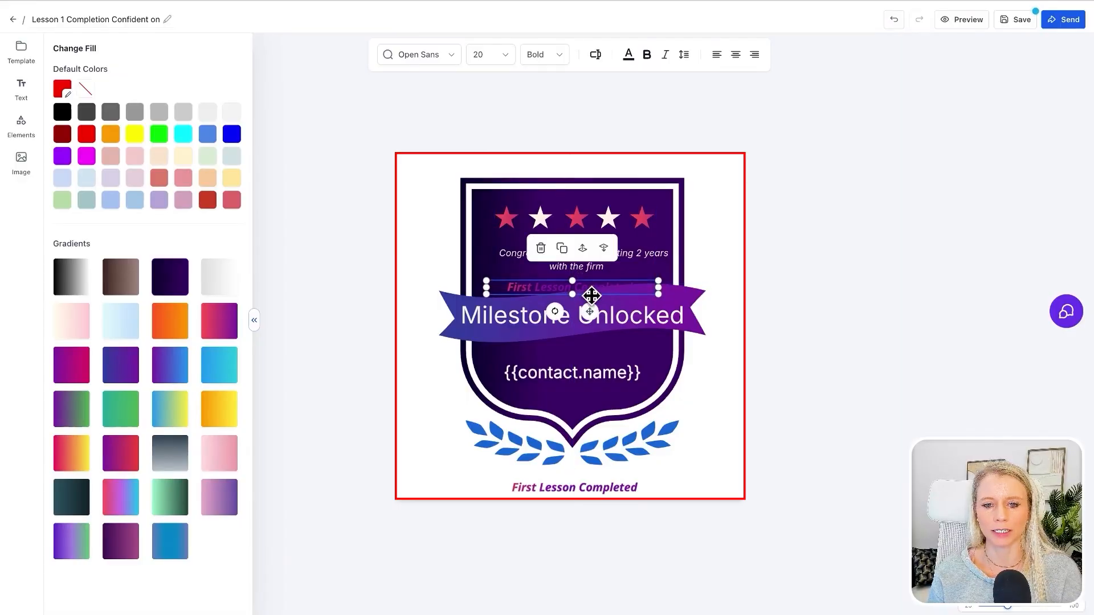
pyautogui.click(593, 288)
pyautogui.press('super+a')
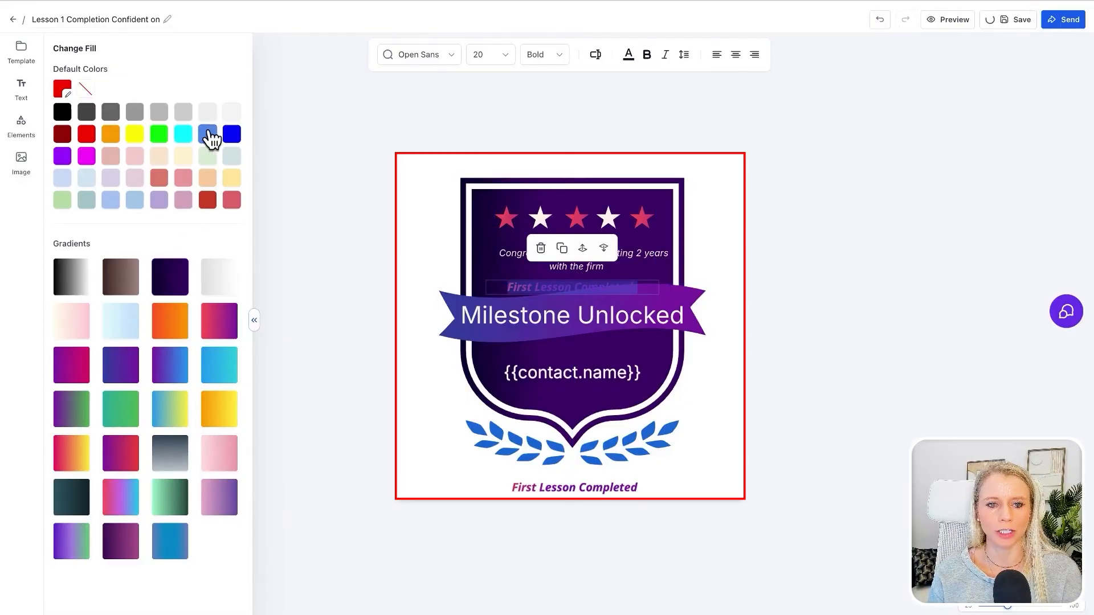
pyautogui.click(208, 134)
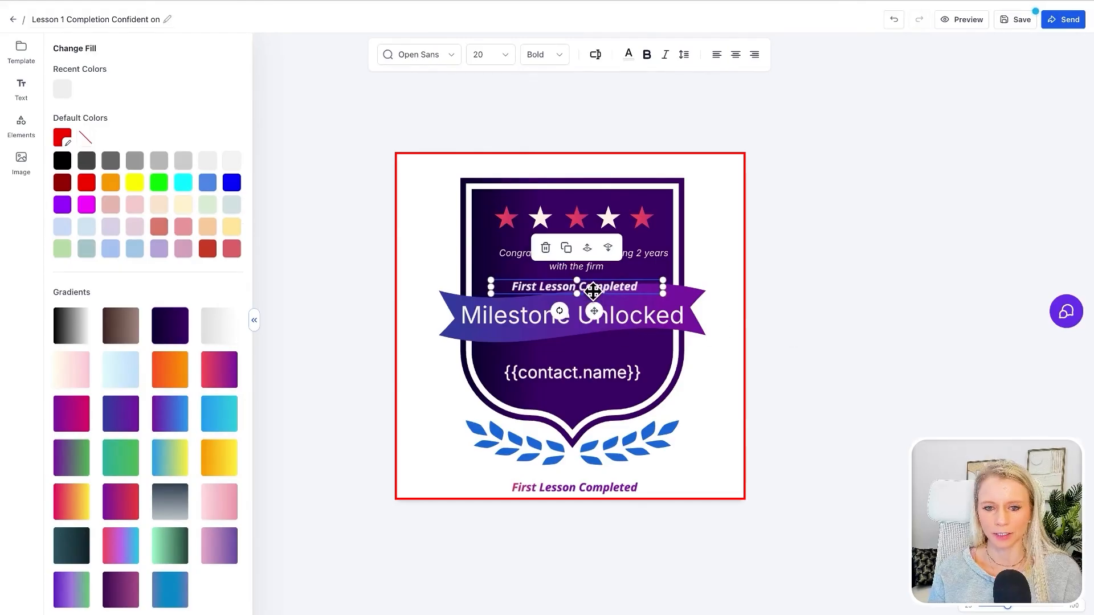
# - Delete the "Milestone Unlocked" title from the purple banner
pyautogui.click(586, 290)
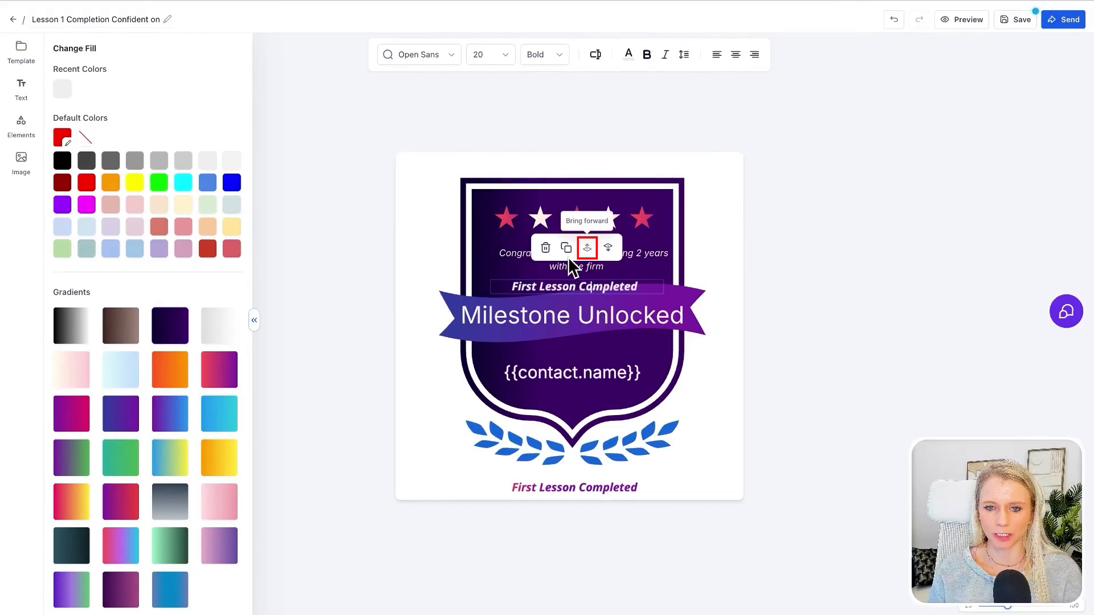
pyautogui.click(22, 137)
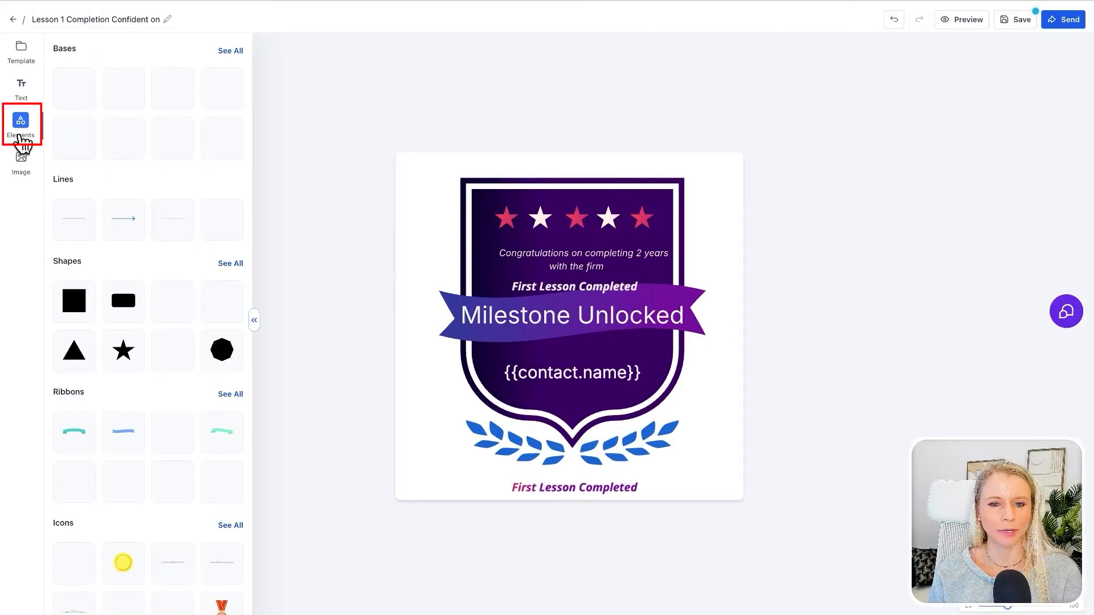
pyautogui.click(548, 315)
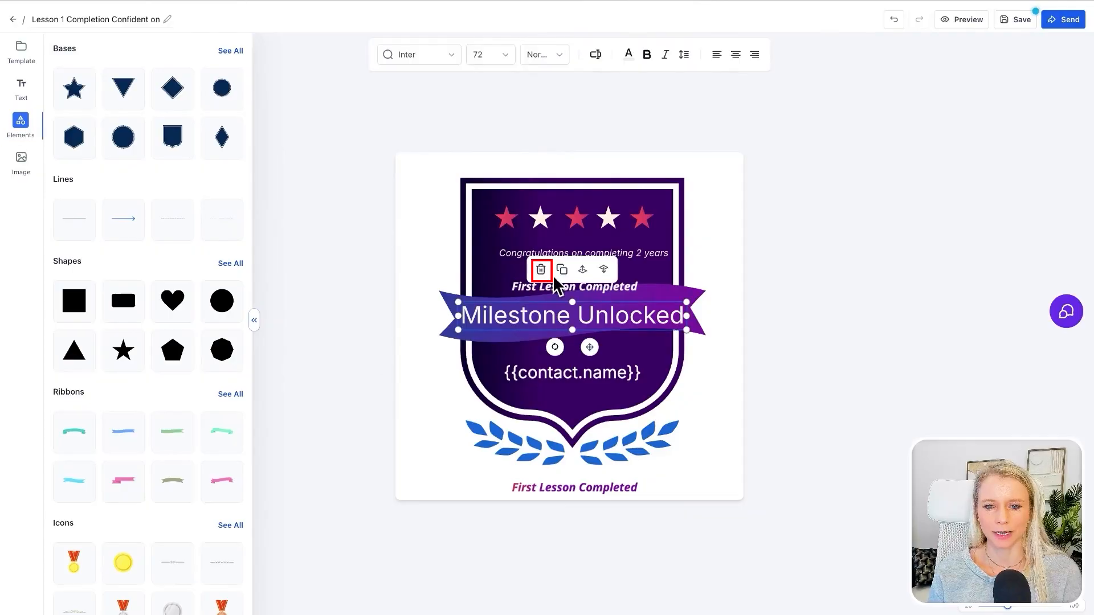
pyautogui.click(542, 270)
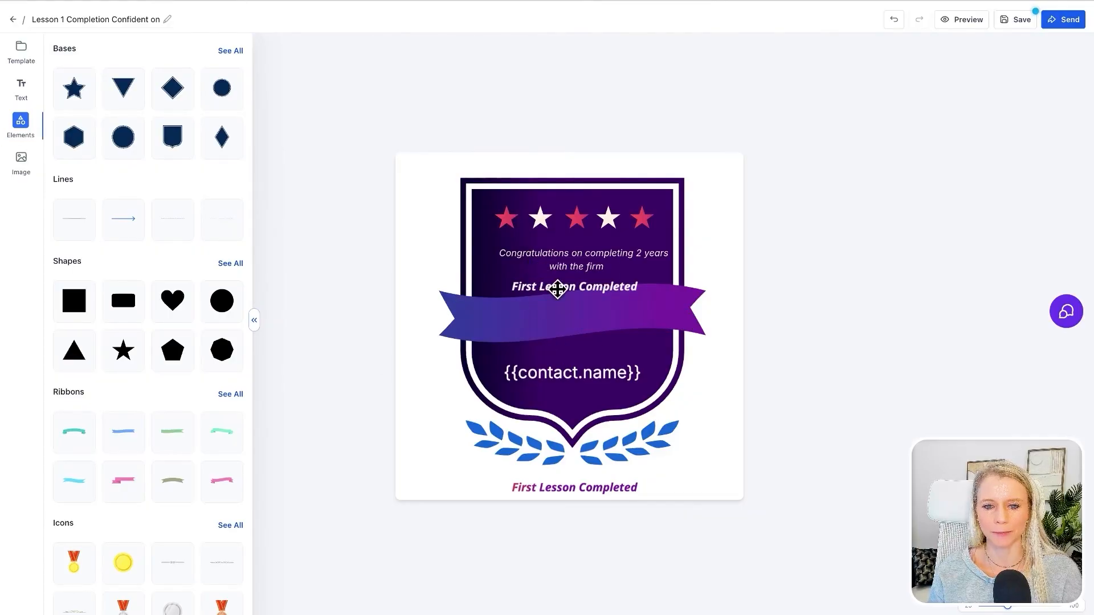
# - Move the "First Lesson Completed" text on the shield down to the banner's center and delete the purple banner behind it
pyautogui.click(557, 289)
pyautogui.moveTo(562, 286); pyautogui.dragTo(559, 313)
pyautogui.click(402, 361)
pyautogui.click(456, 332)
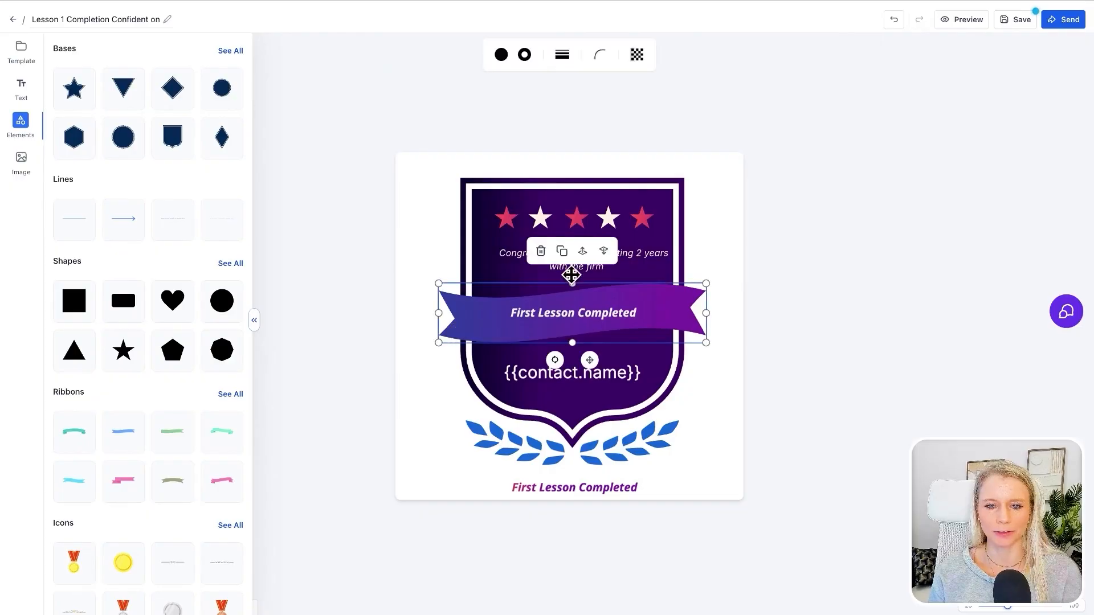
pyautogui.click(540, 251)
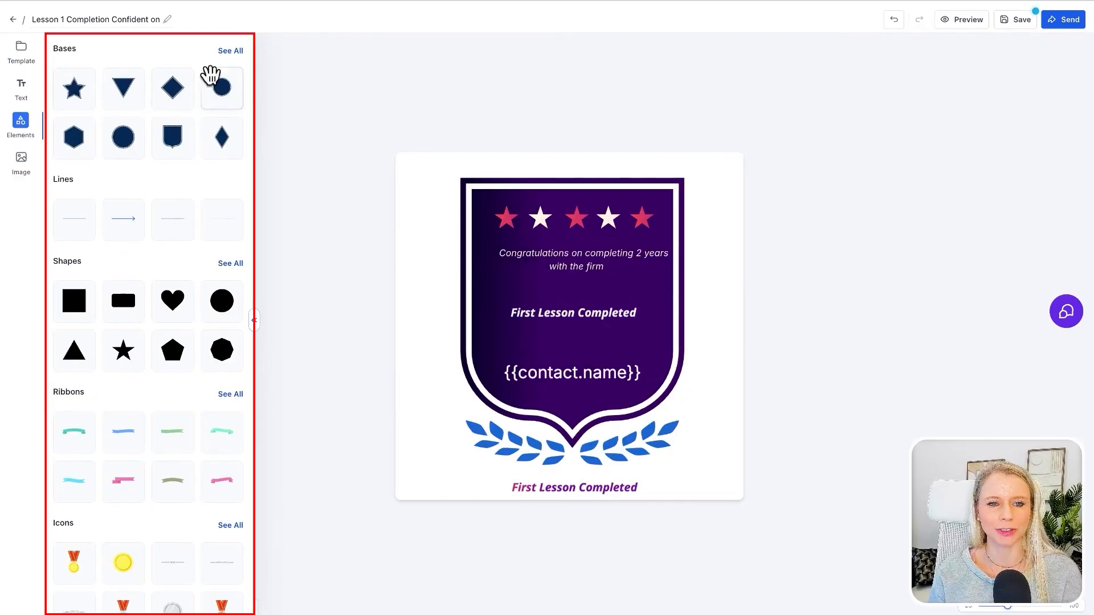
# - Look through all badge bases, add a plain line element, and place it just above the contact name placeholder
pyautogui.click(229, 52)
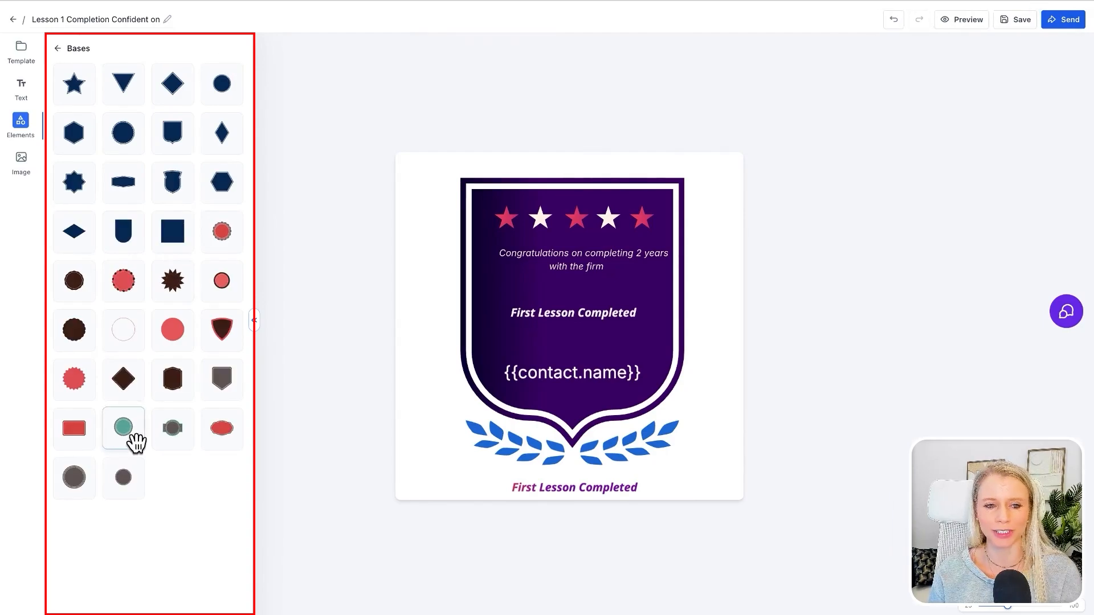
pyautogui.click(58, 51)
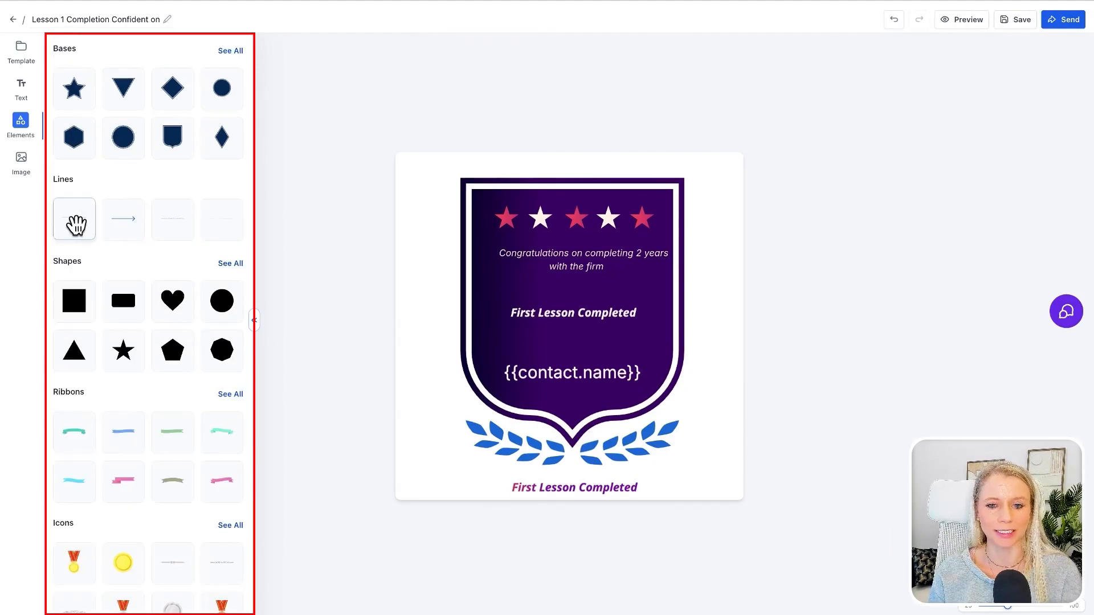
pyautogui.click(74, 221)
pyautogui.moveTo(563, 327); pyautogui.dragTo(565, 354)
# - Color the line above the contact name with a yellow fill and a red stroke
pyautogui.click(502, 55)
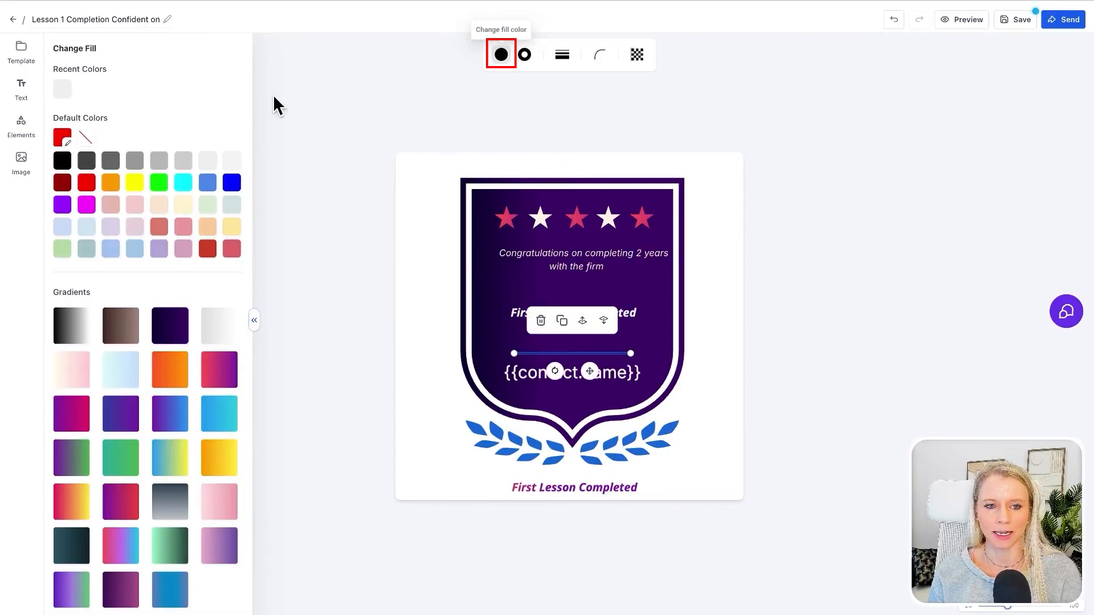
pyautogui.click(135, 183)
pyautogui.click(525, 57)
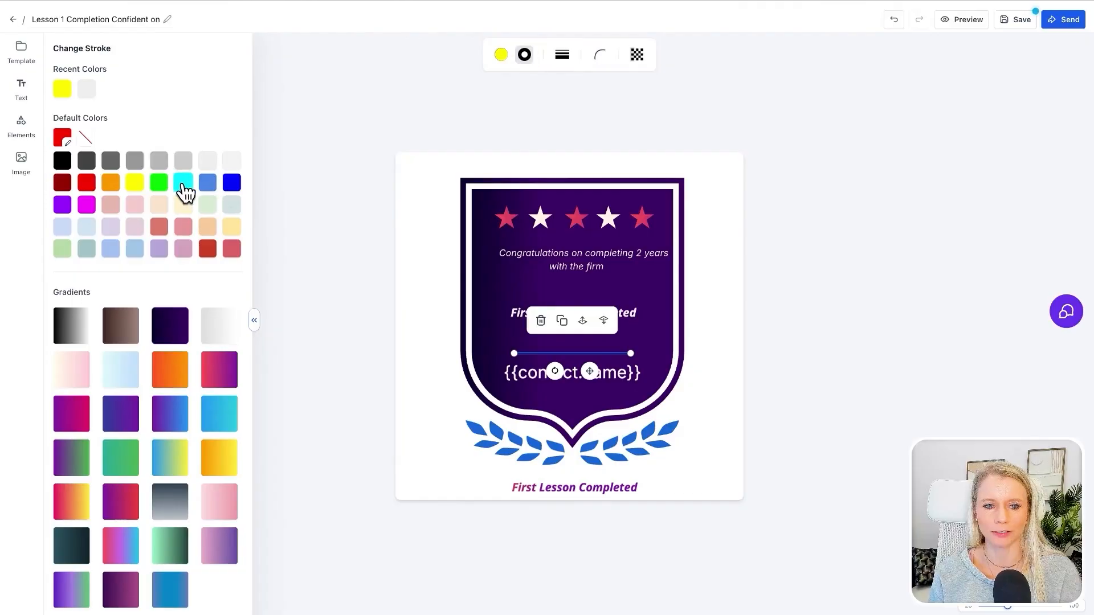
pyautogui.click(86, 184)
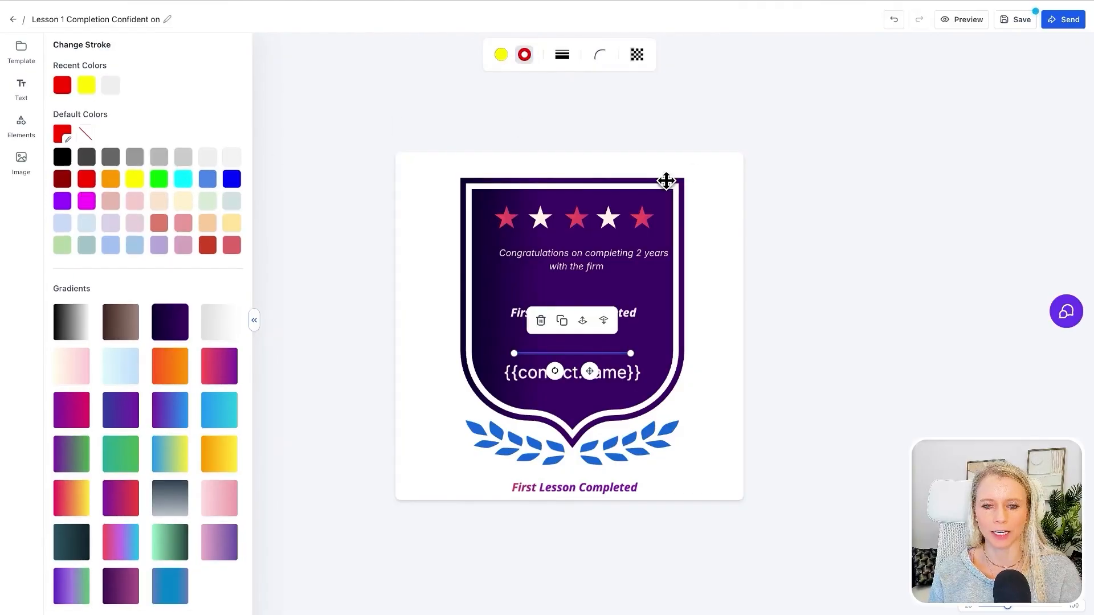
# - Give the line a dashed border with a width of about 5.7
pyautogui.click(562, 57)
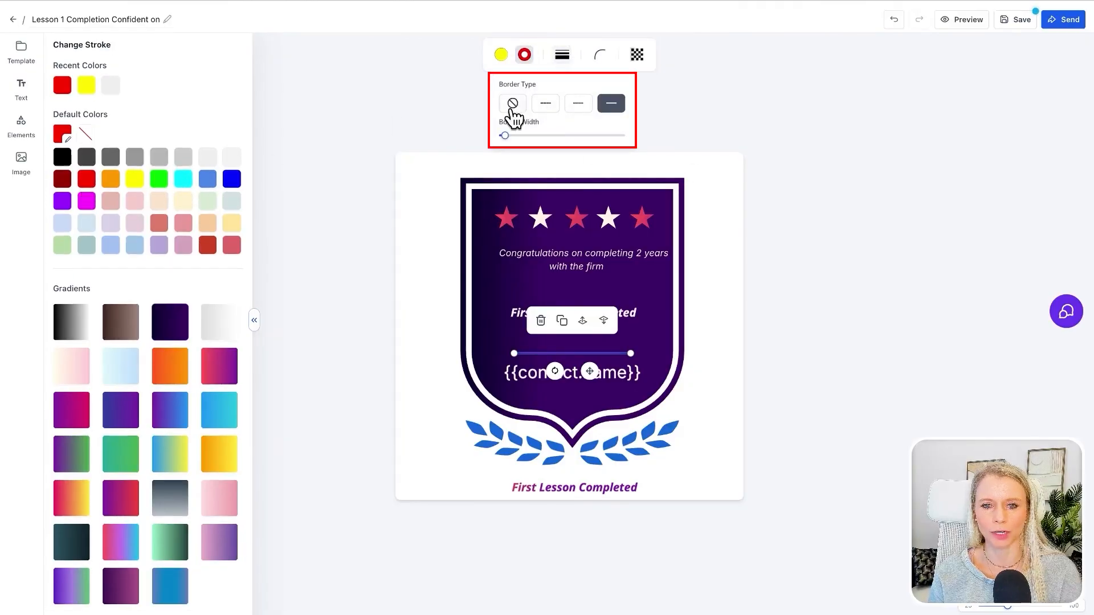
pyautogui.click(544, 105)
pyautogui.moveTo(511, 142); pyautogui.dragTo(518, 144)
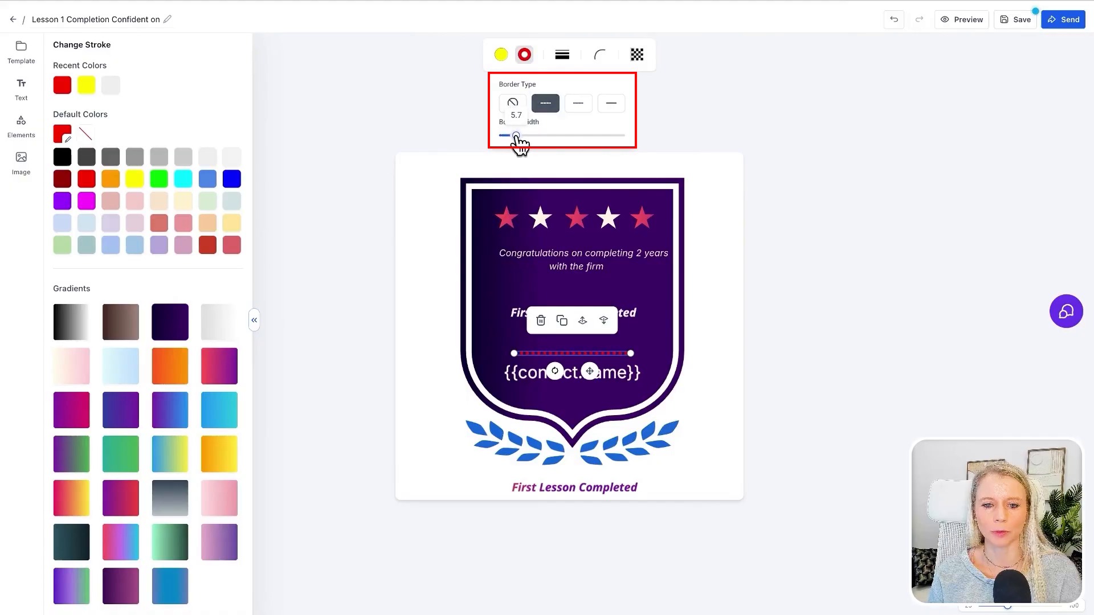
pyautogui.click(586, 62)
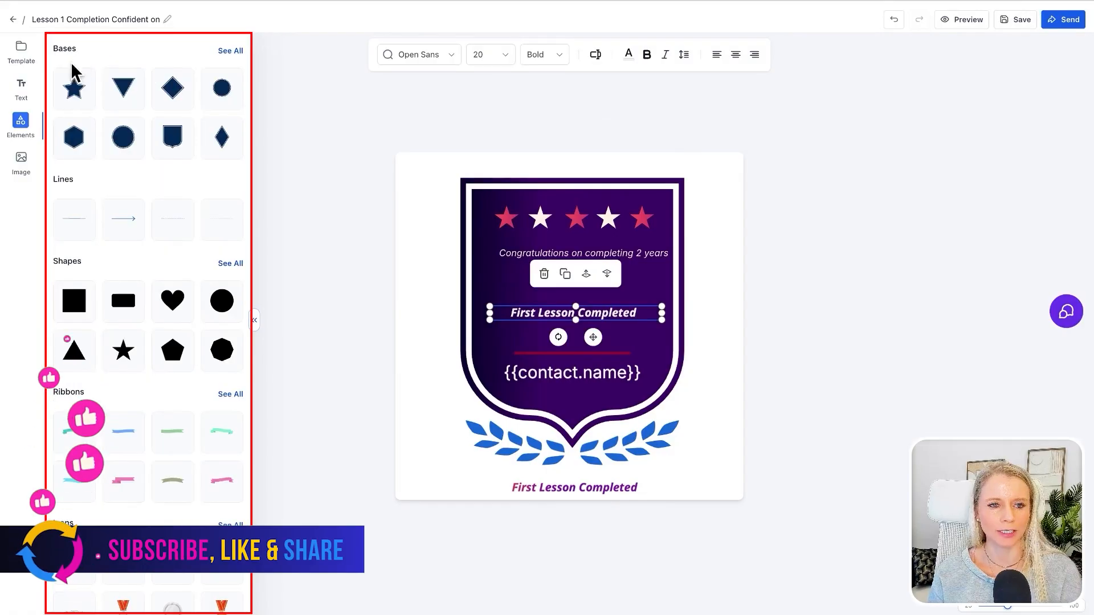
# - Add the teal curved ribbon across the lower part of the shield and adjust its layer order relative to the other elements
pyautogui.scroll(-2, 111, 231)
pyautogui.scroll(-2, 142, 268)
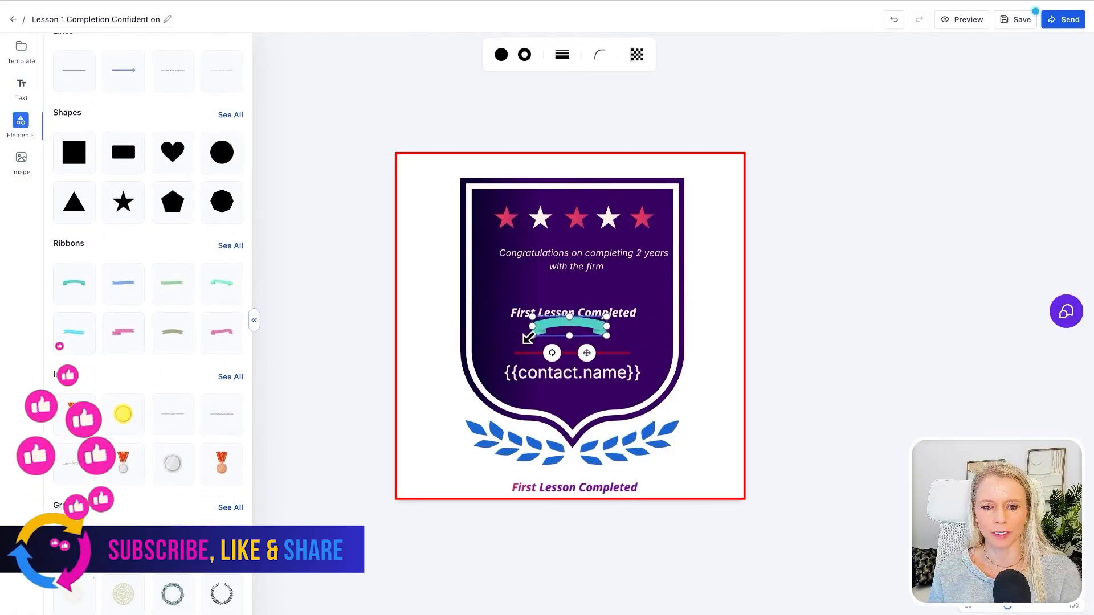
pyautogui.moveTo(528, 338); pyautogui.dragTo(461, 363)
pyautogui.moveTo(591, 310); pyautogui.dragTo(540, 354)
pyautogui.click(605, 293)
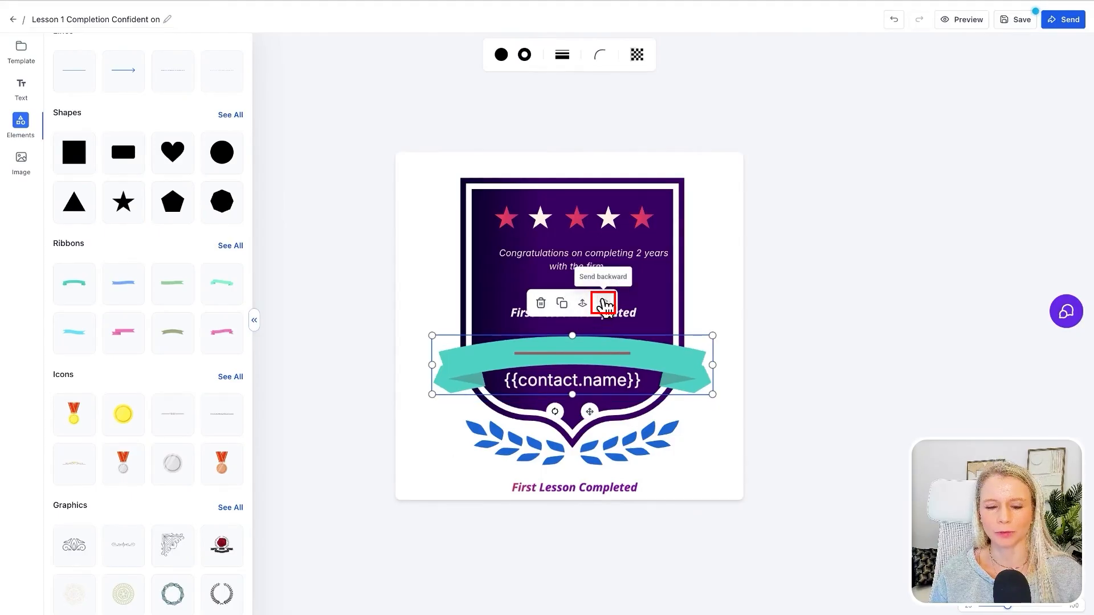
pyautogui.click(604, 305)
pyautogui.click(583, 304)
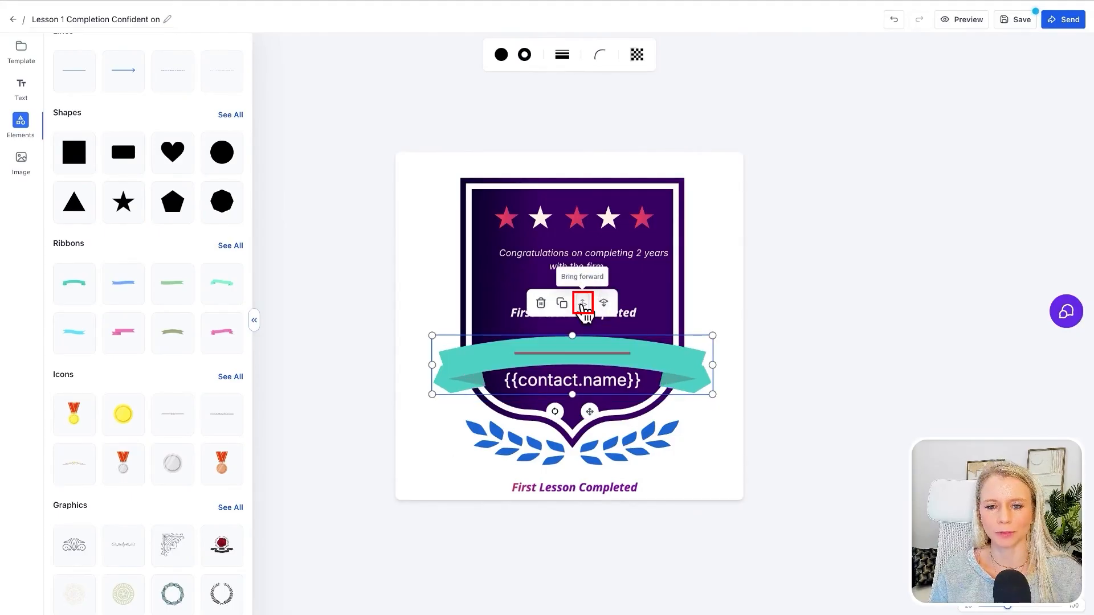
# - Try moving the contact name placeholder up onto the teal ribbon and remove the red line there
pyautogui.click(602, 381)
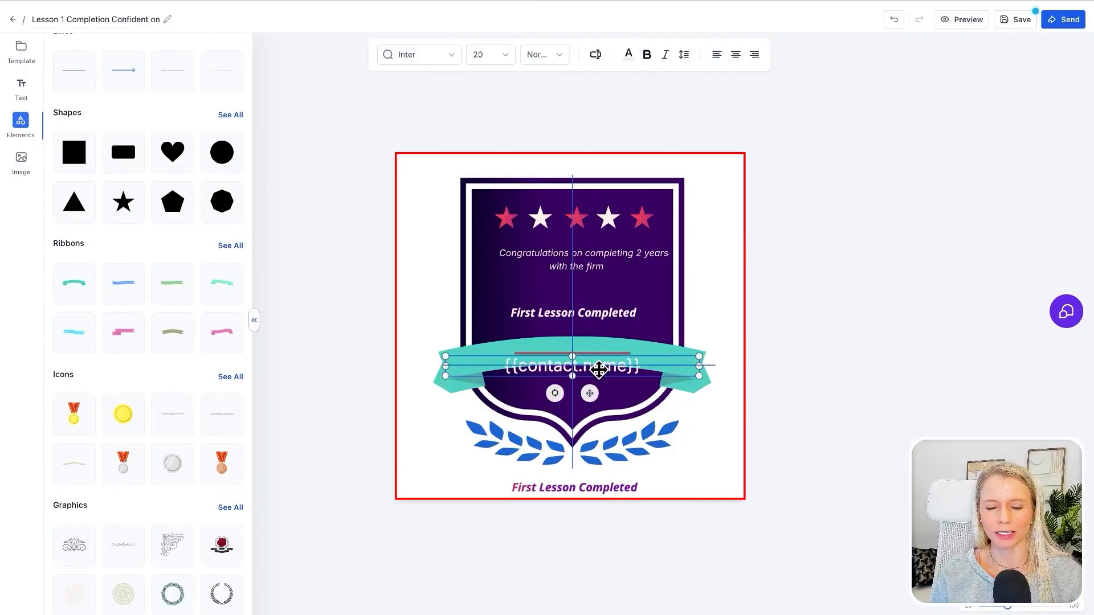
pyautogui.moveTo(597, 384); pyautogui.dragTo(584, 360)
pyautogui.click(611, 354)
pyautogui.hotkey('ctrl', 'z')
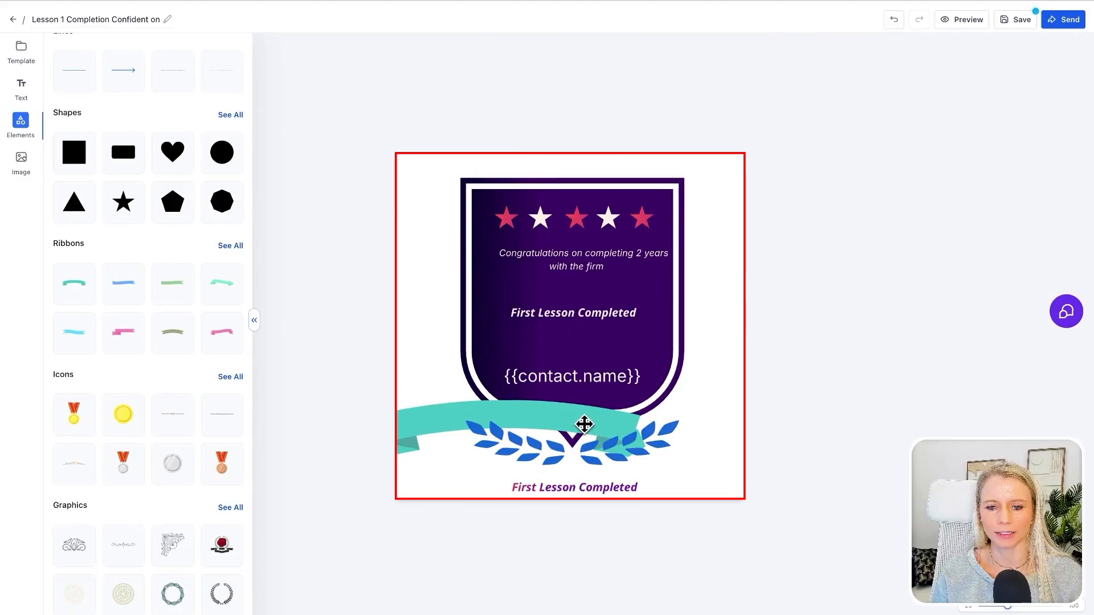
# - Position the teal ribbon across the middle of the shield and center the contact name placeholder on it
pyautogui.click(584, 425)
pyautogui.moveTo(420, 425); pyautogui.dragTo(492, 353)
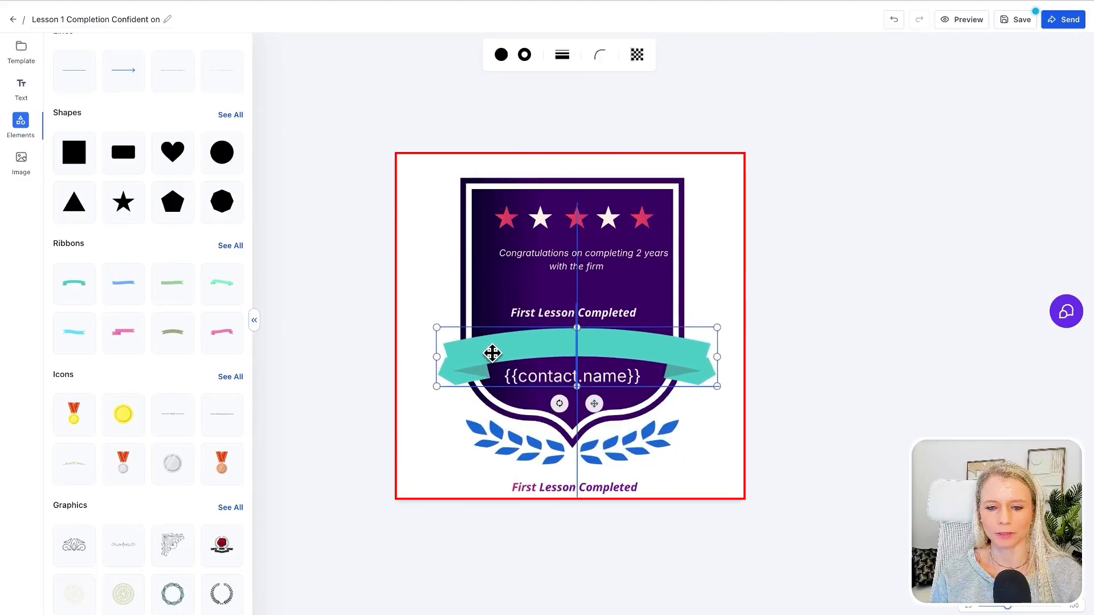
pyautogui.click(569, 376)
pyautogui.moveTo(570, 376); pyautogui.dragTo(569, 344)
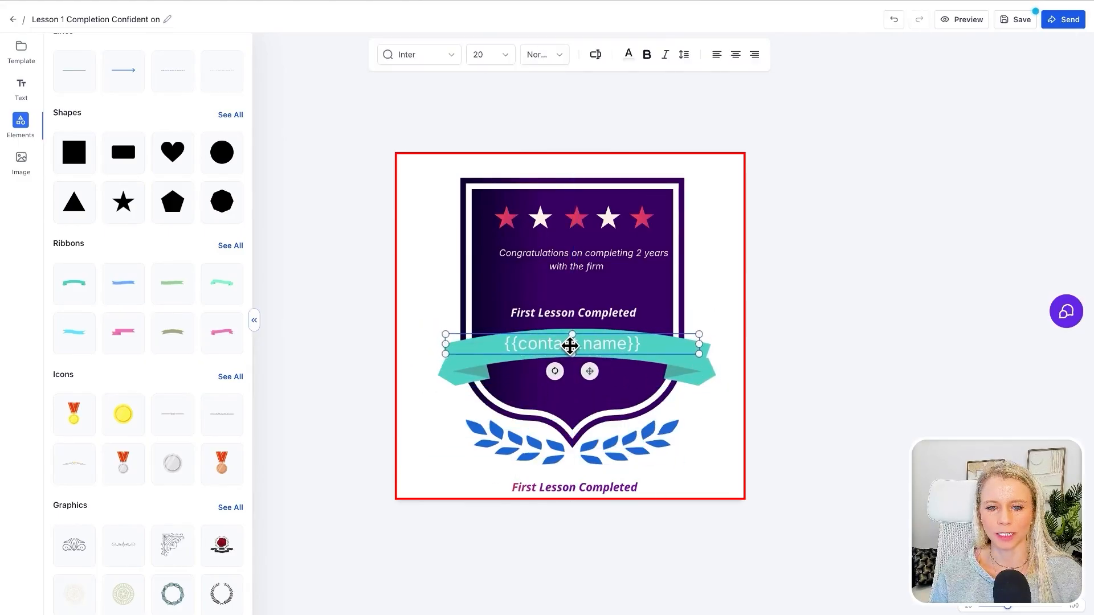
pyautogui.click(709, 301)
pyautogui.click(694, 361)
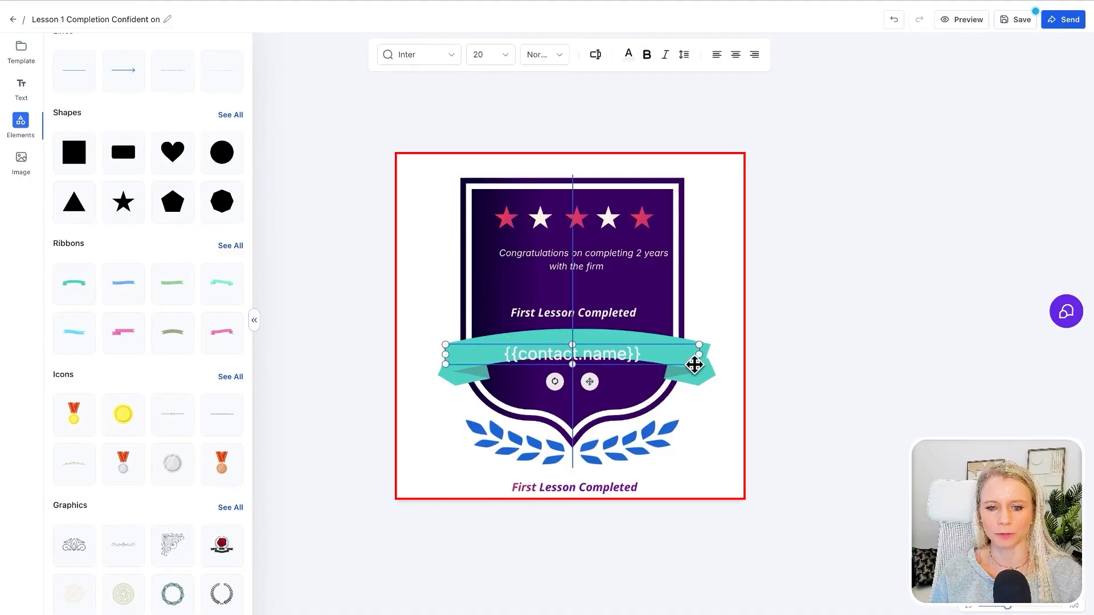
pyautogui.click(704, 376)
pyautogui.click(720, 268)
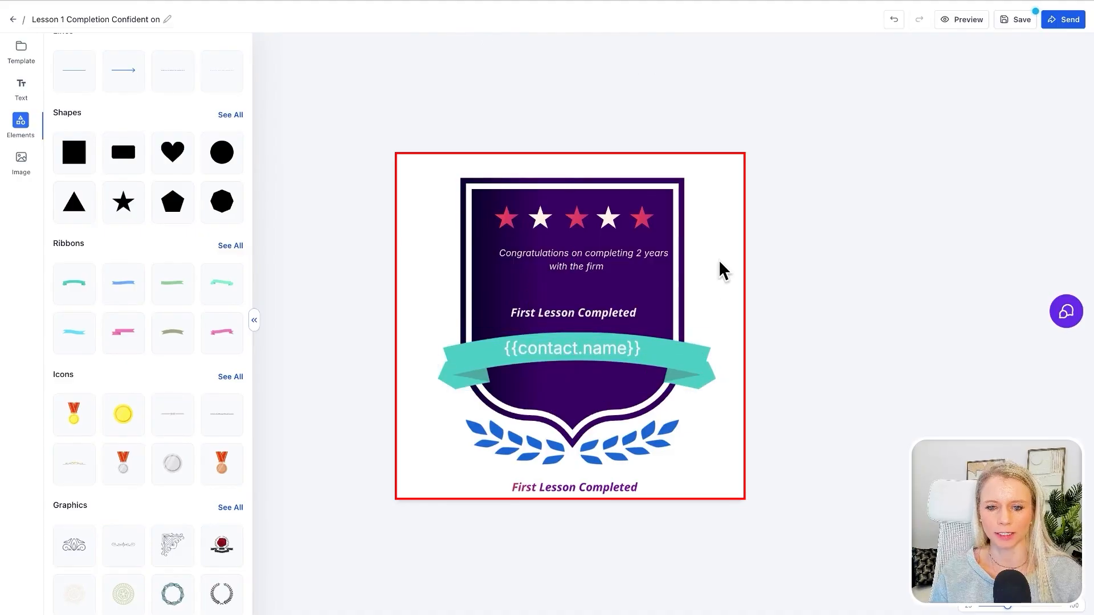
# - Add the gold crown icon and place it centered on the shield below the ribbon
pyautogui.scroll(-1, 108, 376)
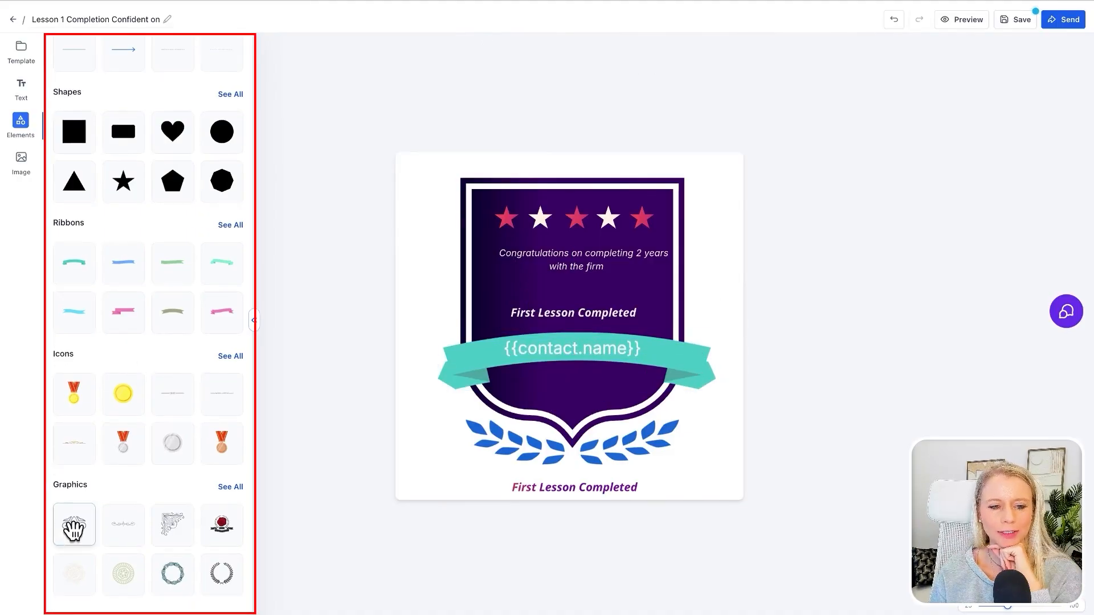
pyautogui.scroll(1, 228, 373)
pyautogui.click(230, 371)
pyautogui.click(74, 479)
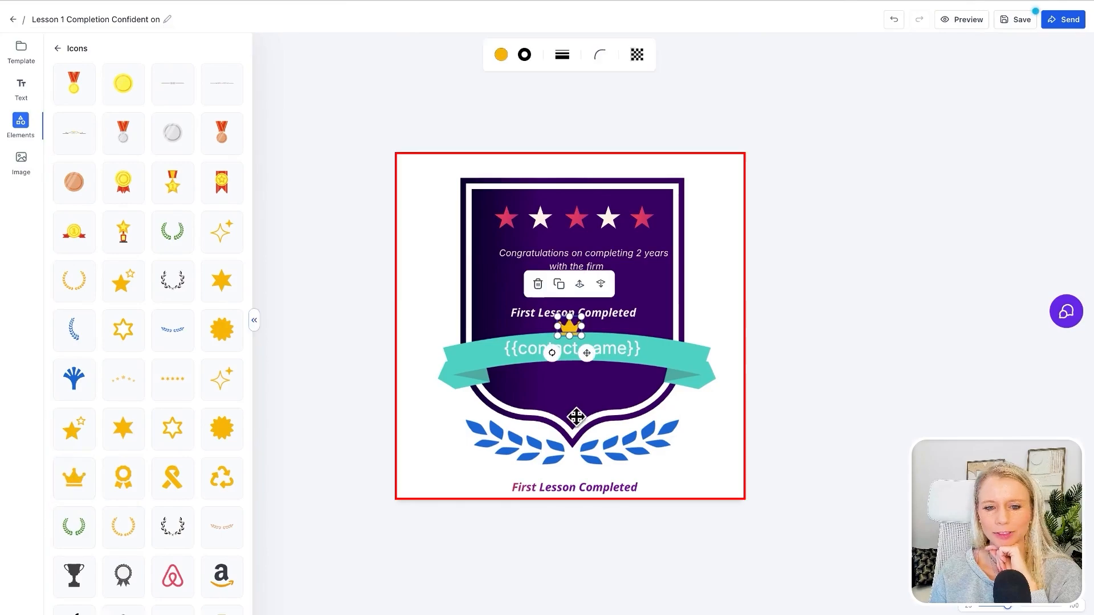
pyautogui.moveTo(574, 339); pyautogui.dragTo(575, 361)
pyautogui.moveTo(570, 385); pyautogui.dragTo(570, 383)
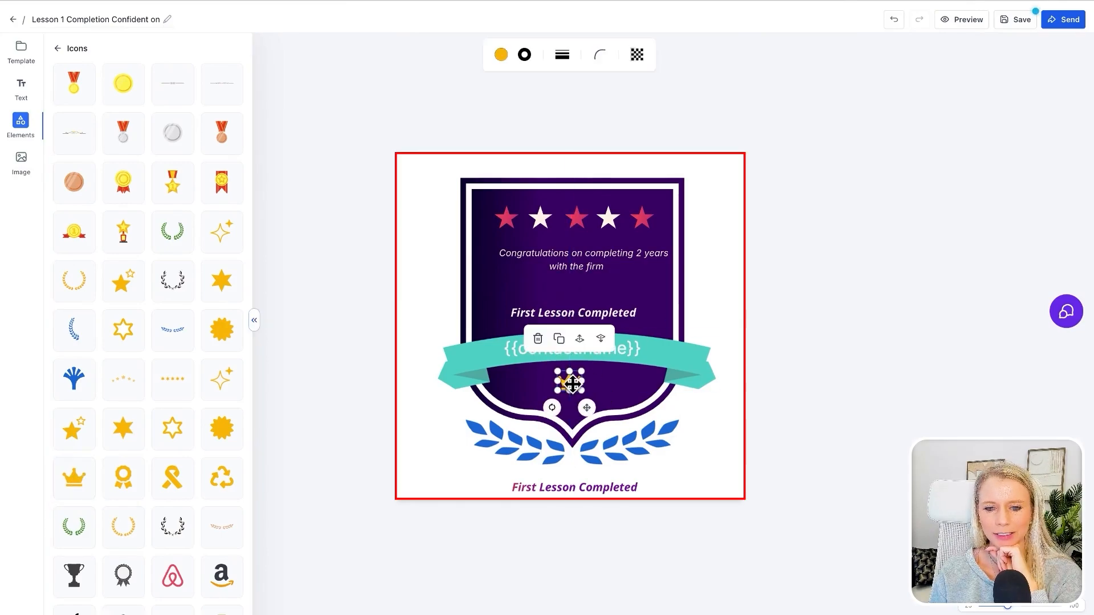
# - Add the yellow Snapchat icon and place it in the lower-left corner of the badge canvas
pyautogui.scroll(-4, 165, 410)
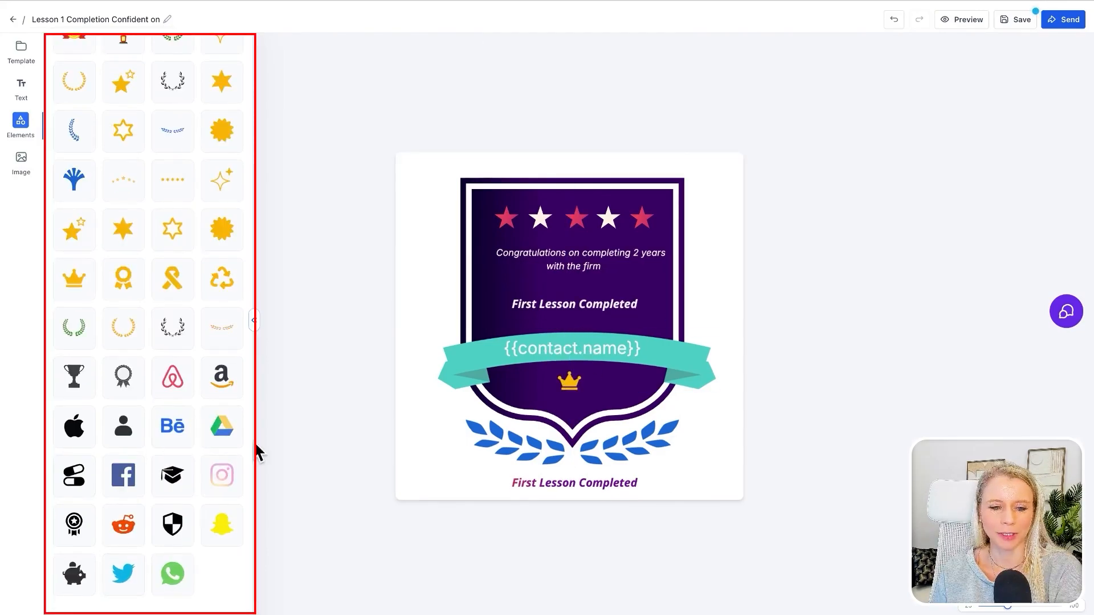
pyautogui.click(221, 524)
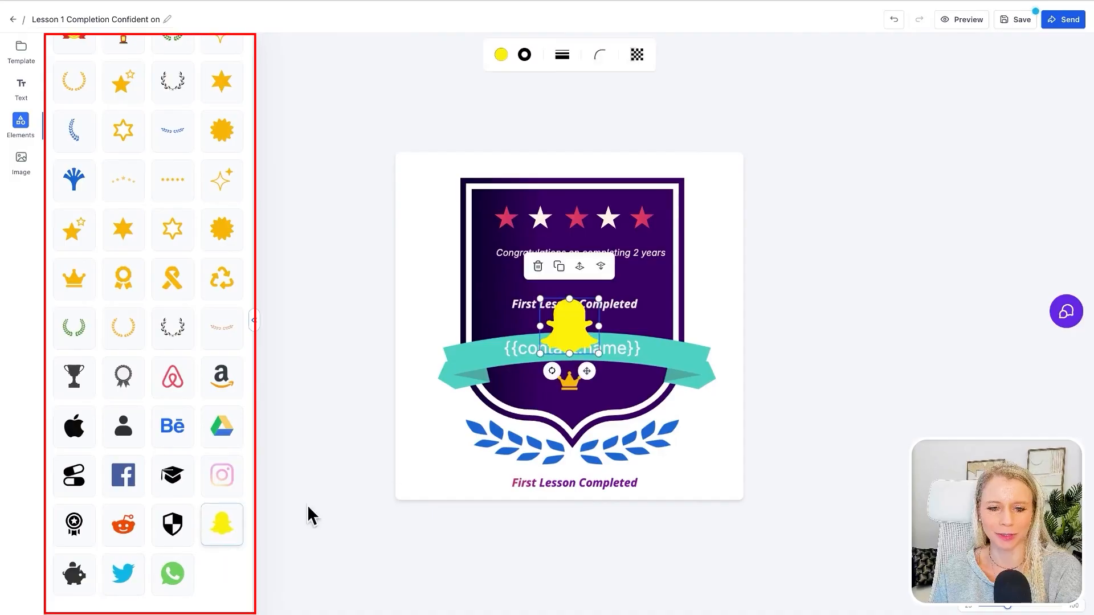
pyautogui.moveTo(559, 332); pyautogui.dragTo(431, 456)
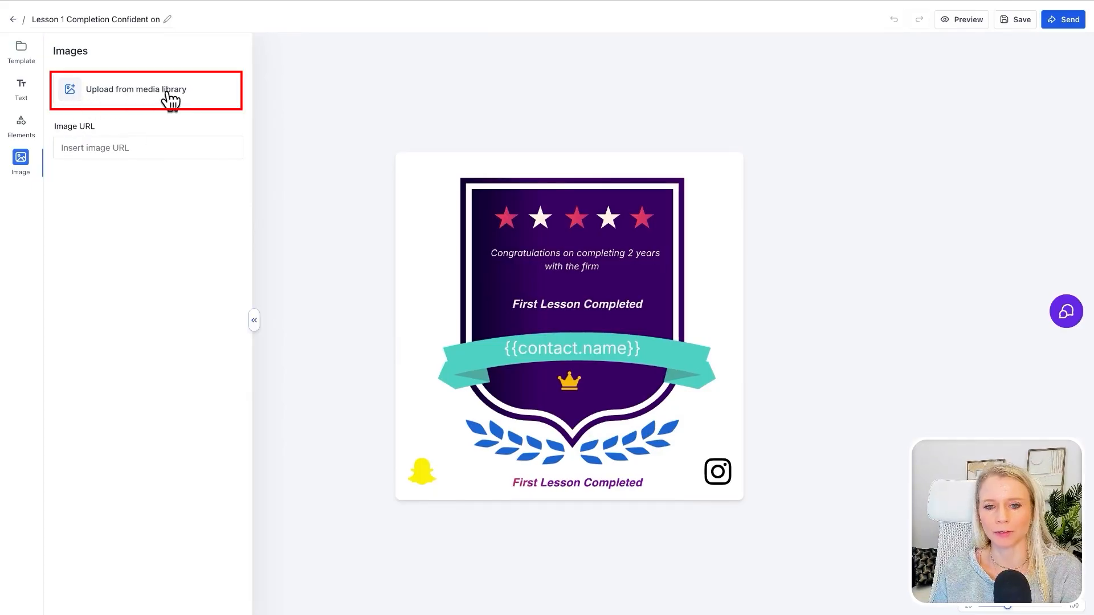
# - Insert the photo of the woman with the dog from the media library, shrink it, and move it to the shield's left side
pyautogui.click(161, 101)
pyautogui.click(970, 337)
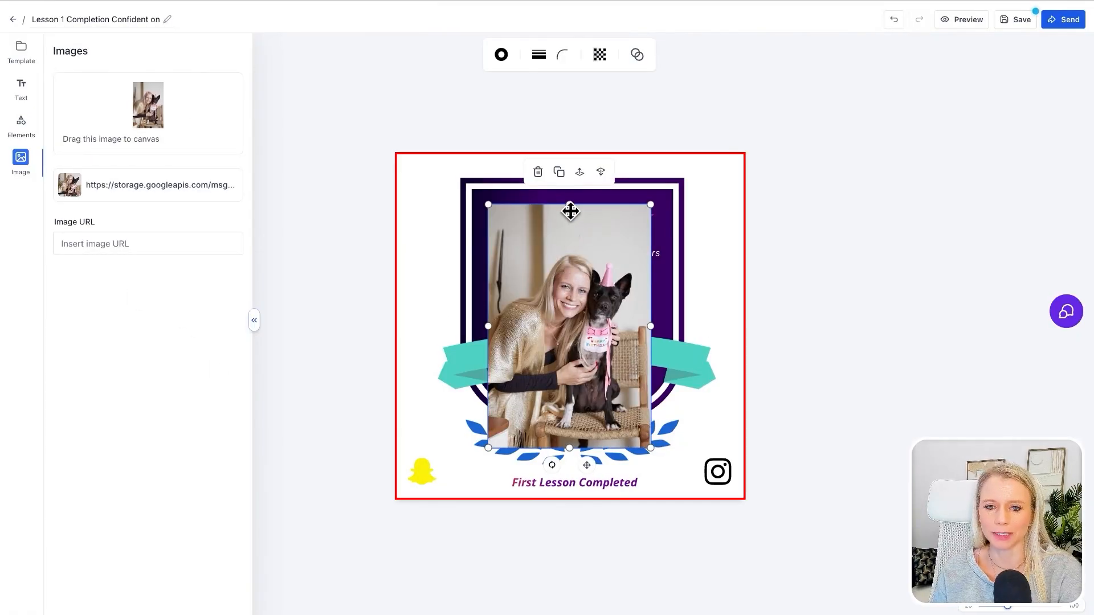
pyautogui.moveTo(571, 203); pyautogui.dragTo(572, 207)
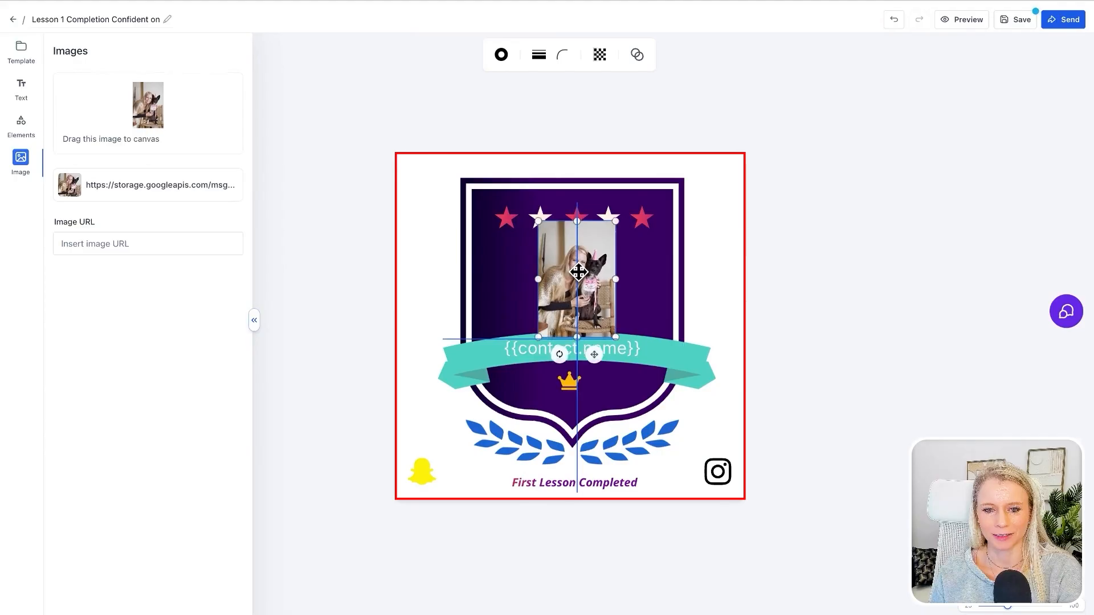
pyautogui.moveTo(581, 274); pyautogui.dragTo(517, 285)
# - Clear the stars and text from the upper shield and center the photo there above the ribbon
pyautogui.click(587, 229)
pyautogui.click(577, 217)
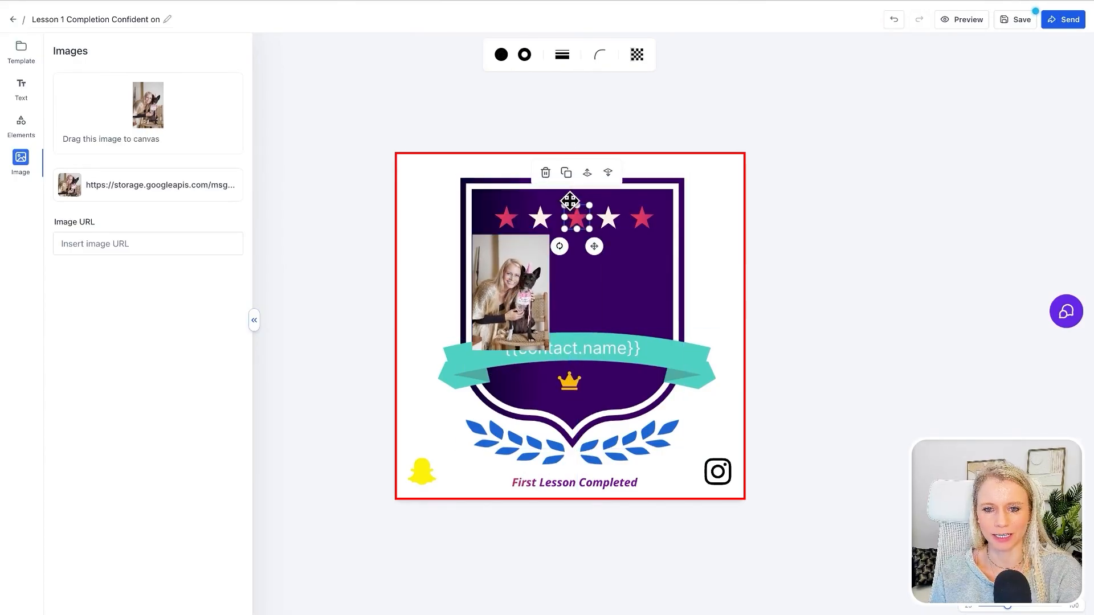
pyautogui.click(546, 173)
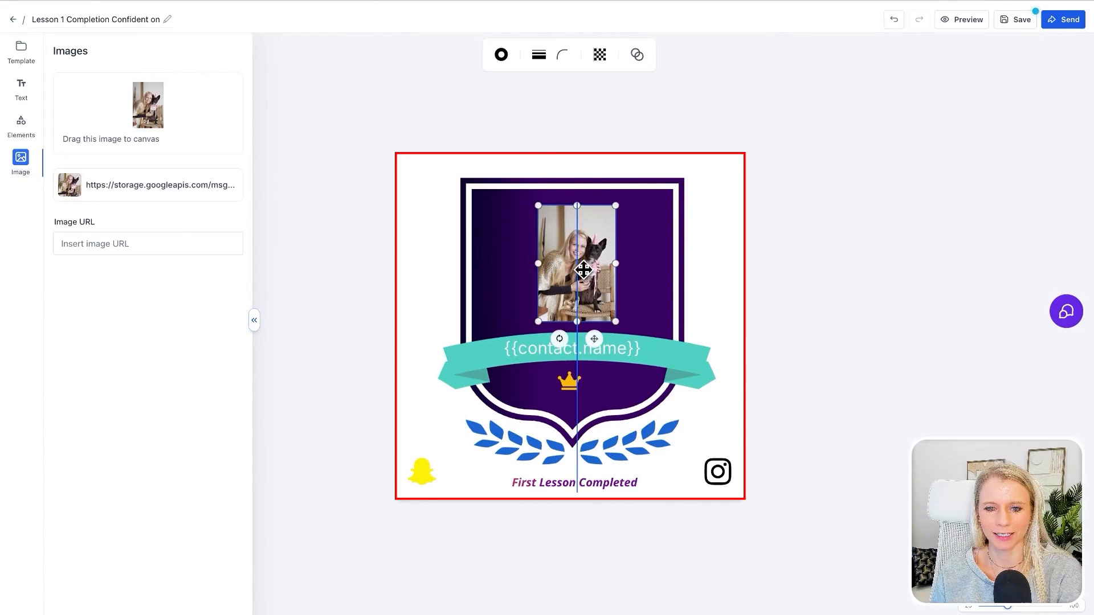
pyautogui.moveTo(578, 273); pyautogui.dragTo(577, 269)
pyautogui.click(431, 257)
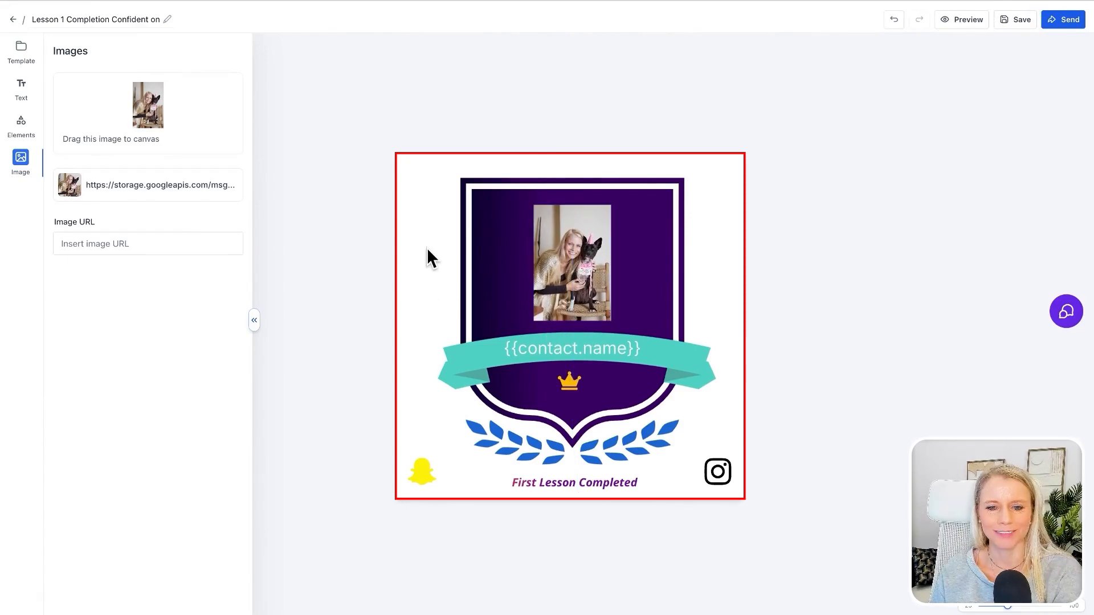
# - Select the purple shield and open its fill color options
pyautogui.click(499, 235)
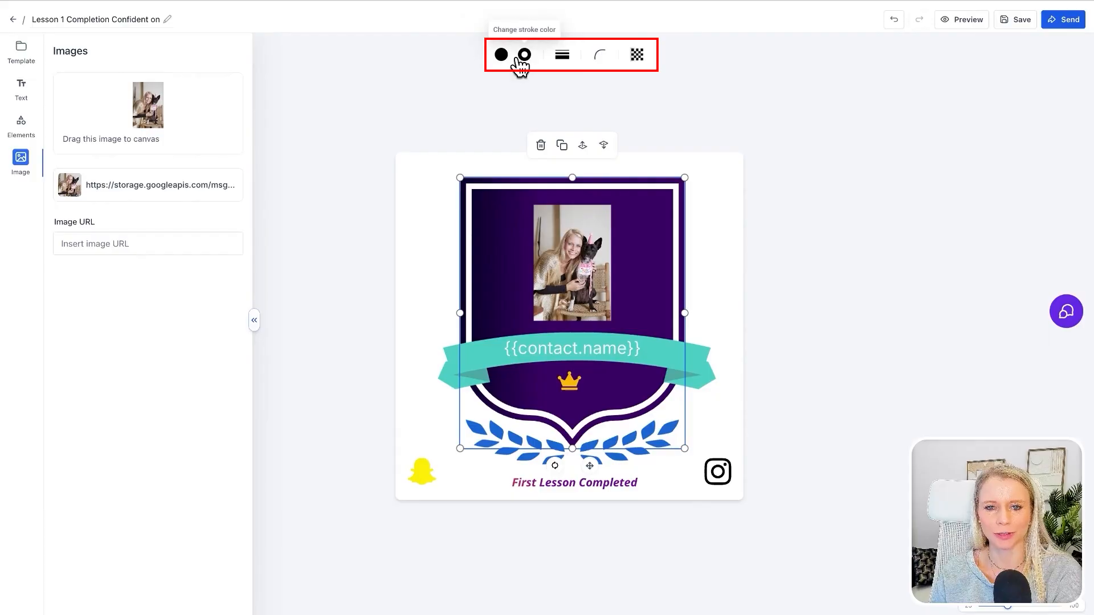
pyautogui.click(417, 296)
pyautogui.click(462, 346)
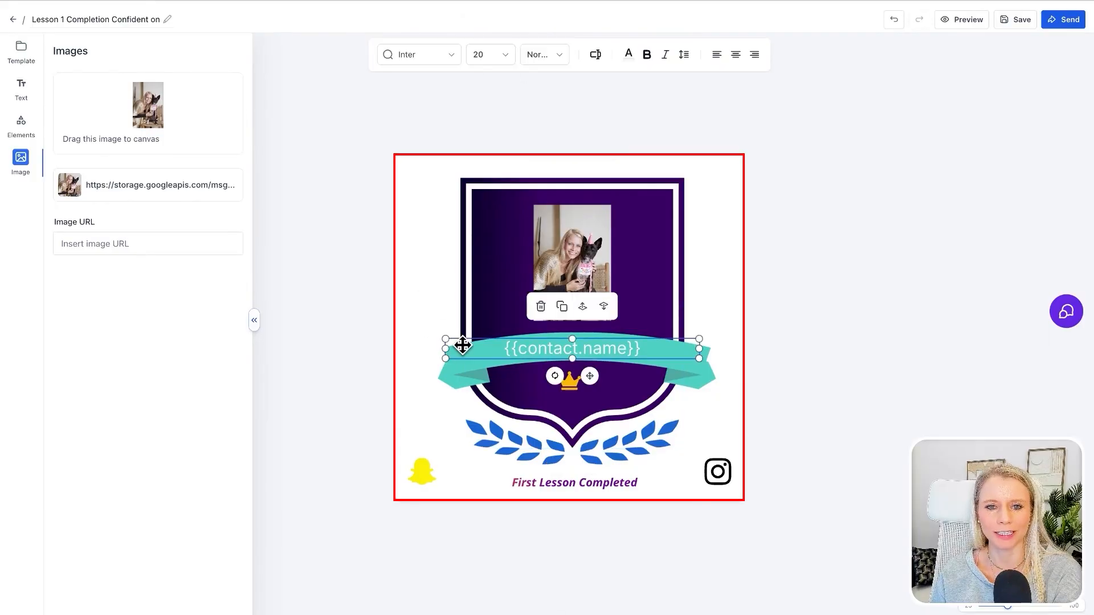
pyautogui.click(489, 257)
pyautogui.click(502, 55)
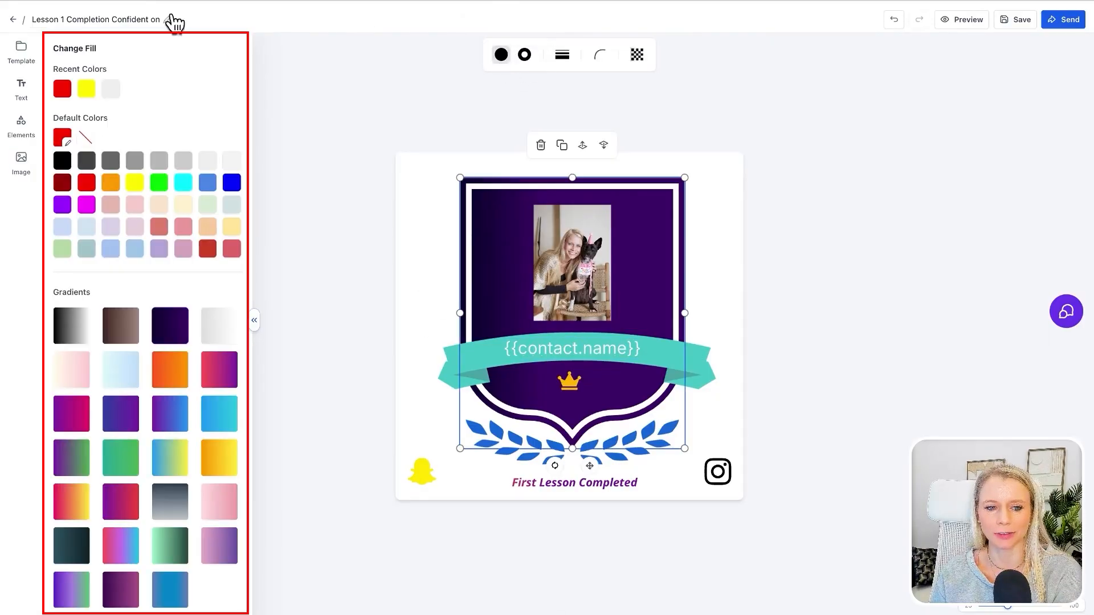
pyautogui.scroll(-1, 155, 535)
pyautogui.click(435, 330)
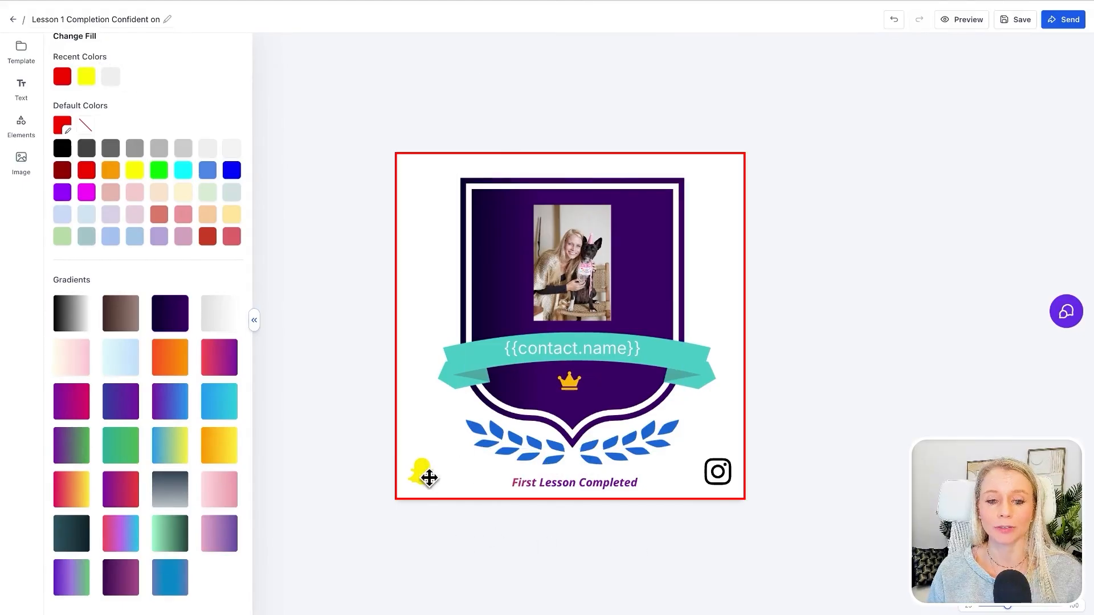
# - Cut the yellow Snapchat icon, paste it back, and place it in the lower-left corner of the badge level with the Instagram icon
pyautogui.click(421, 473)
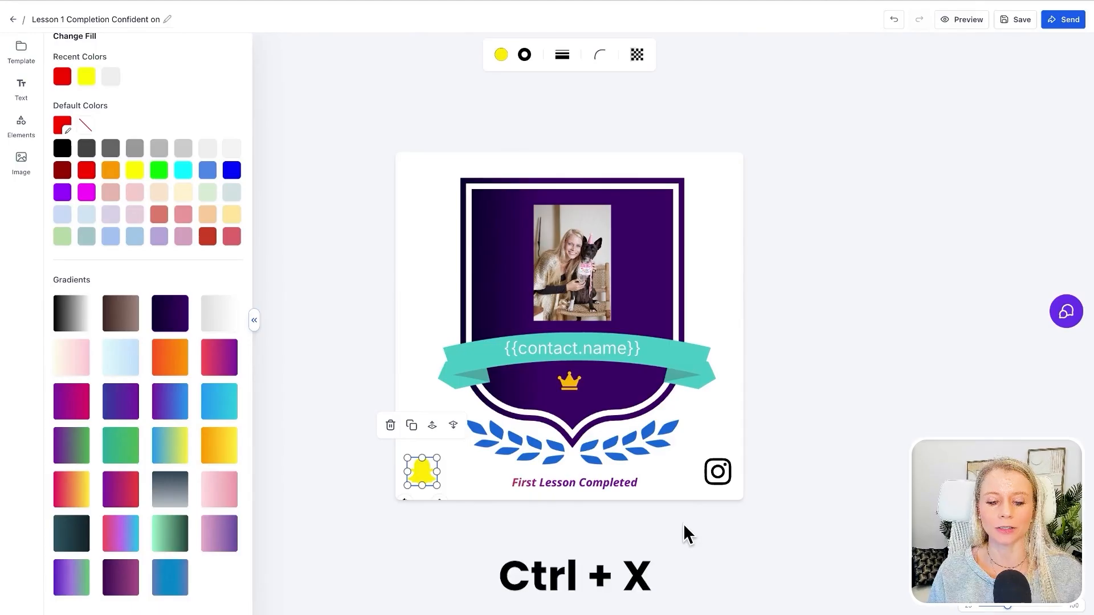
pyautogui.hotkey('ctrl', 'x')
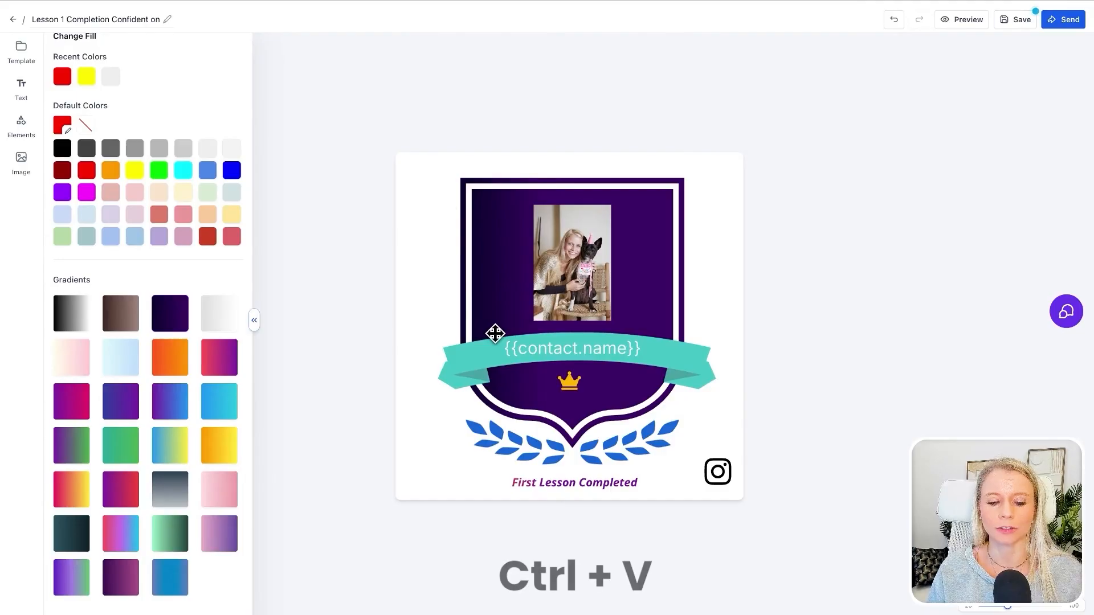
pyautogui.hotkey('ctrl', 'v')
pyautogui.moveTo(437, 481); pyautogui.dragTo(429, 469)
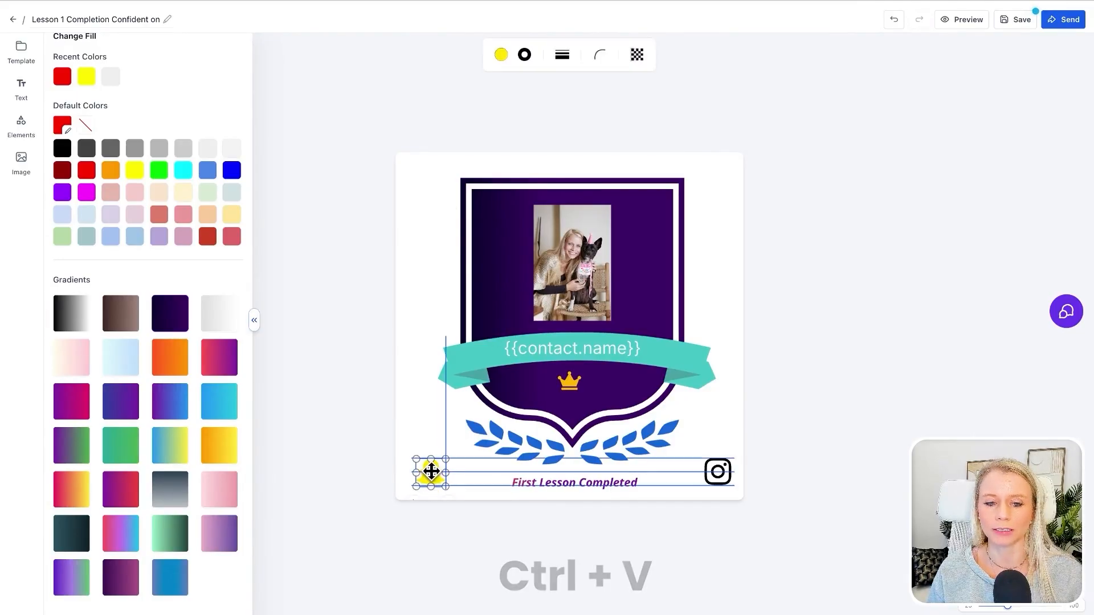
pyautogui.click(462, 484)
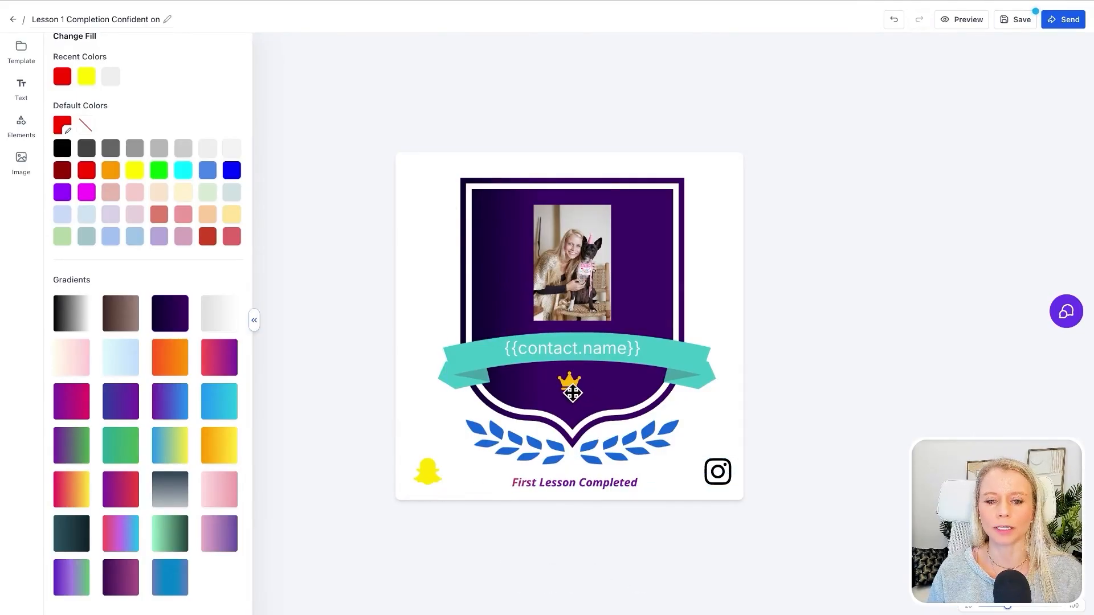
# - Copy the gold crown below the ribbon and paste duplicates onto the shield, one on each side of the photo
pyautogui.click(569, 391)
pyautogui.click(570, 381)
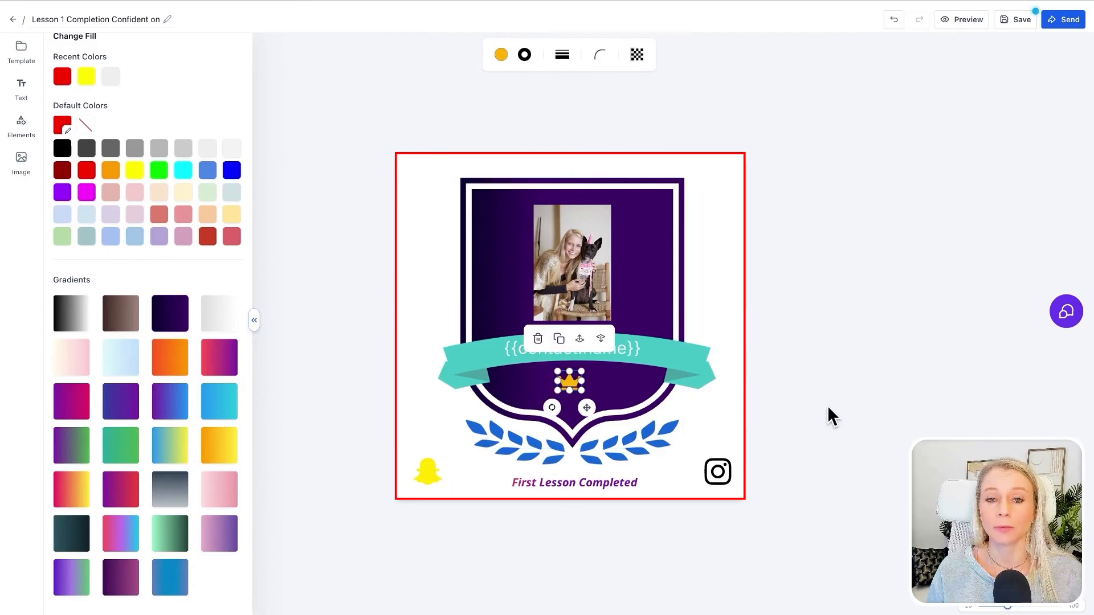
pyautogui.hotkey('ctrl', 'c')
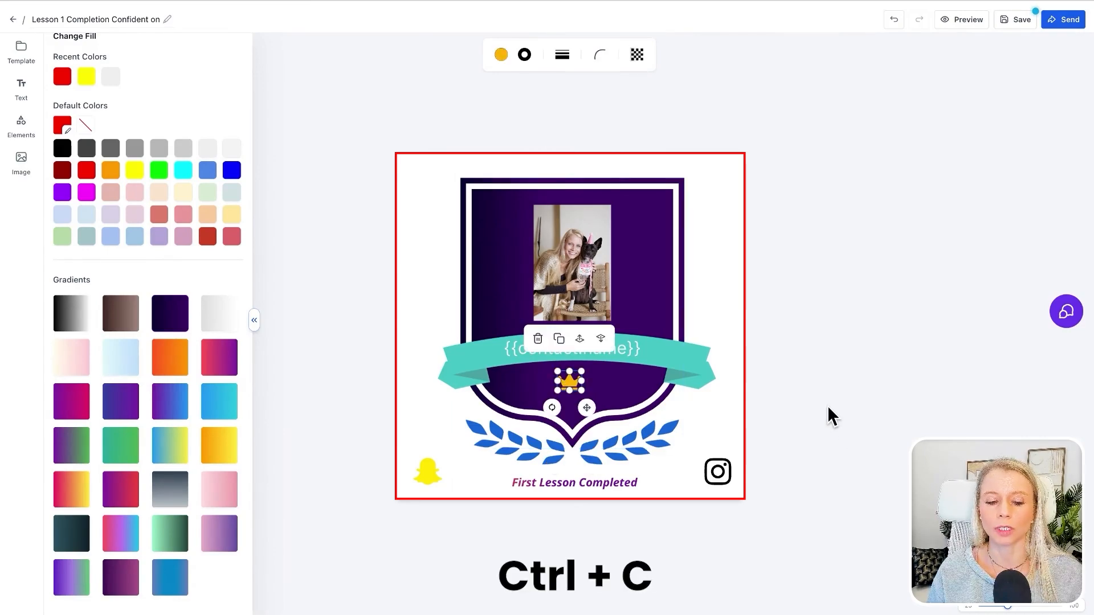
pyautogui.hotkey('ctrl', 'v')
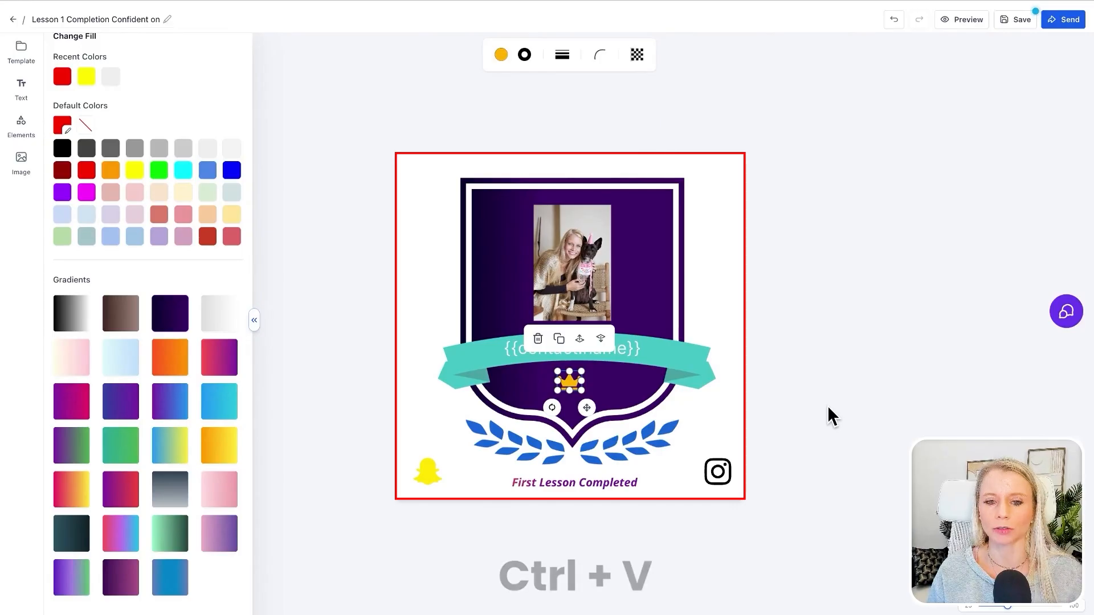
pyautogui.moveTo(585, 395); pyautogui.dragTo(503, 227)
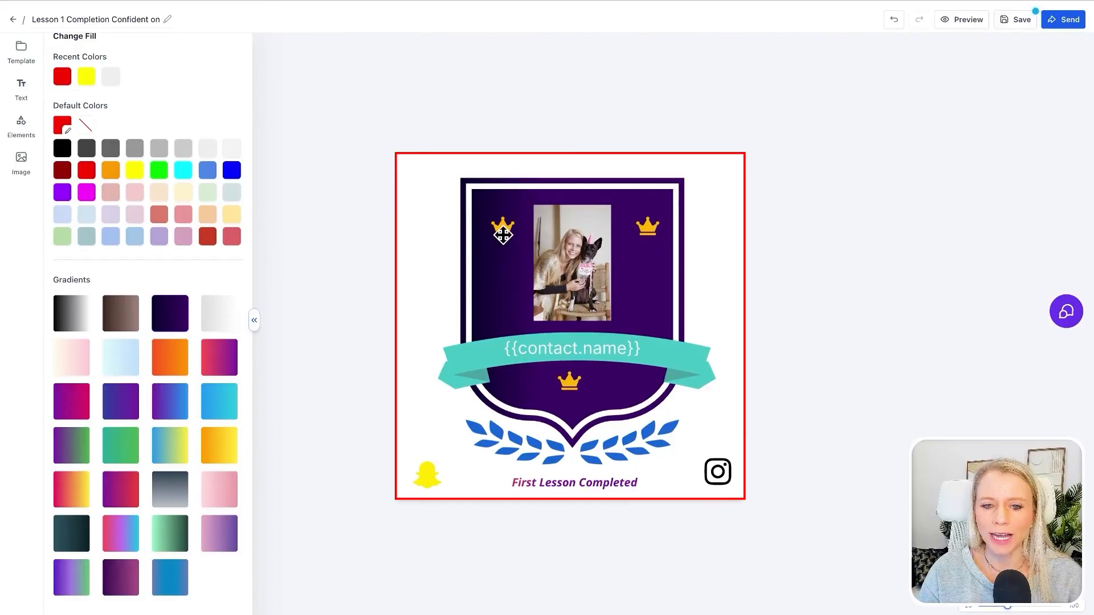
pyautogui.click(502, 231)
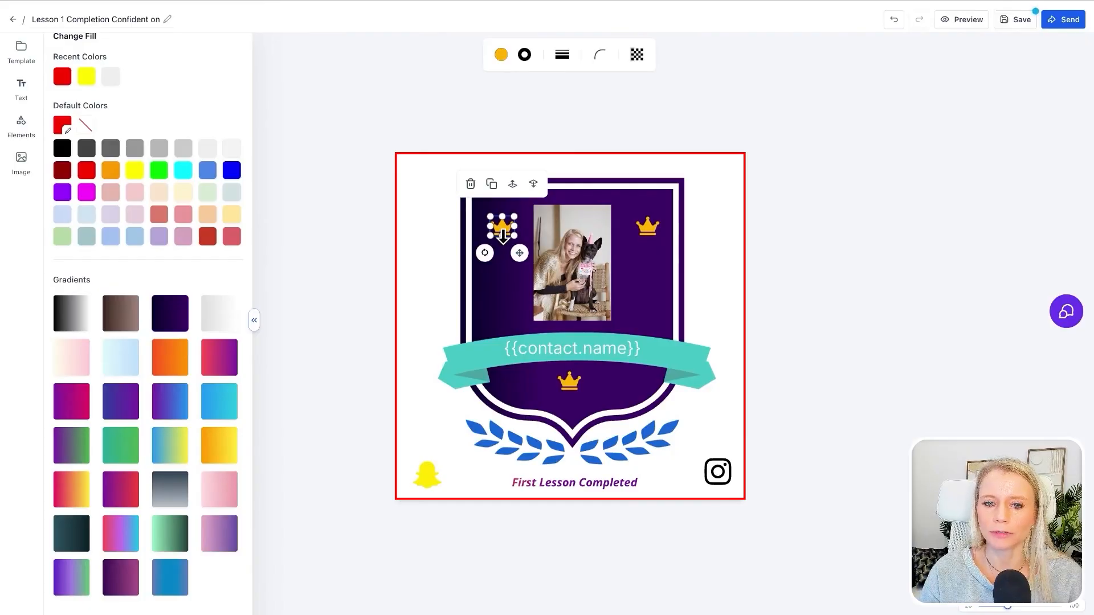
pyautogui.click(430, 290)
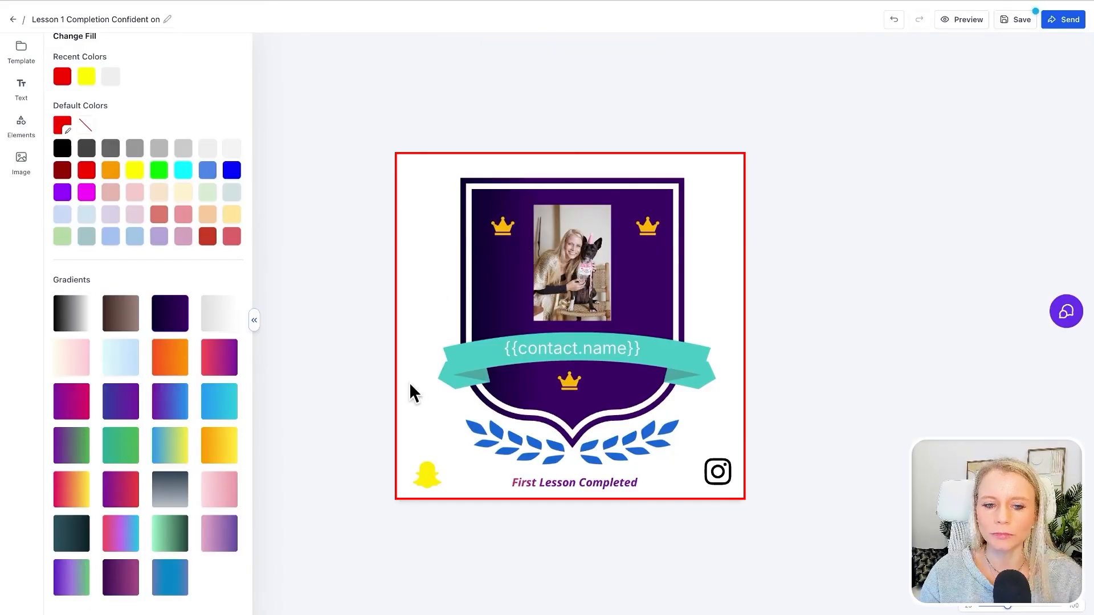
# - Nudge the Snapchat icon upward and slightly right so it sits beside the left laurel branch
pyautogui.click(431, 470)
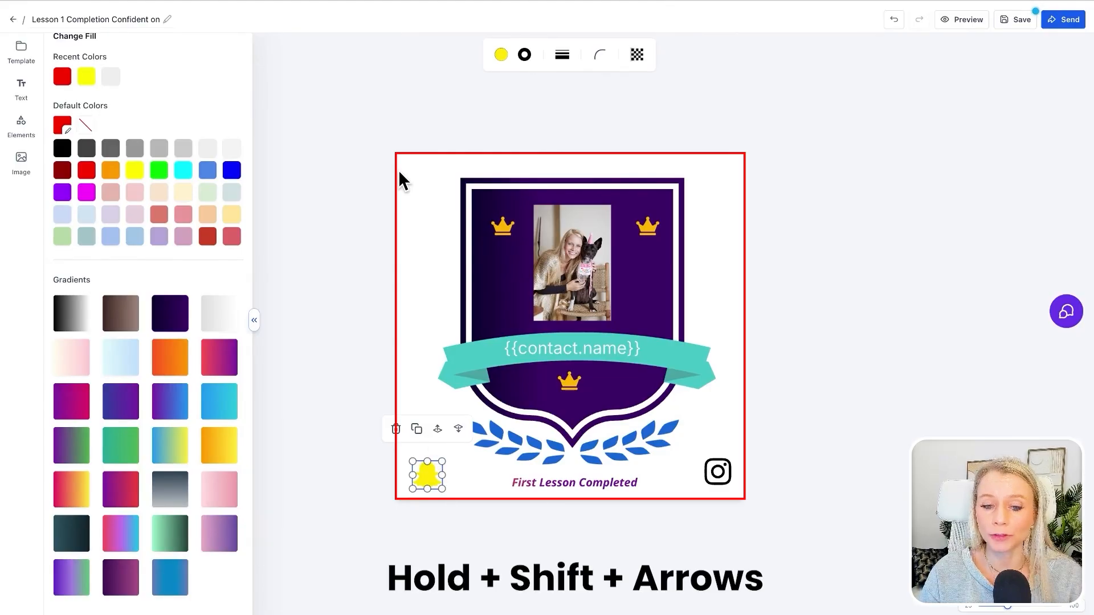
pyautogui.hotkey('shift', 'Up')
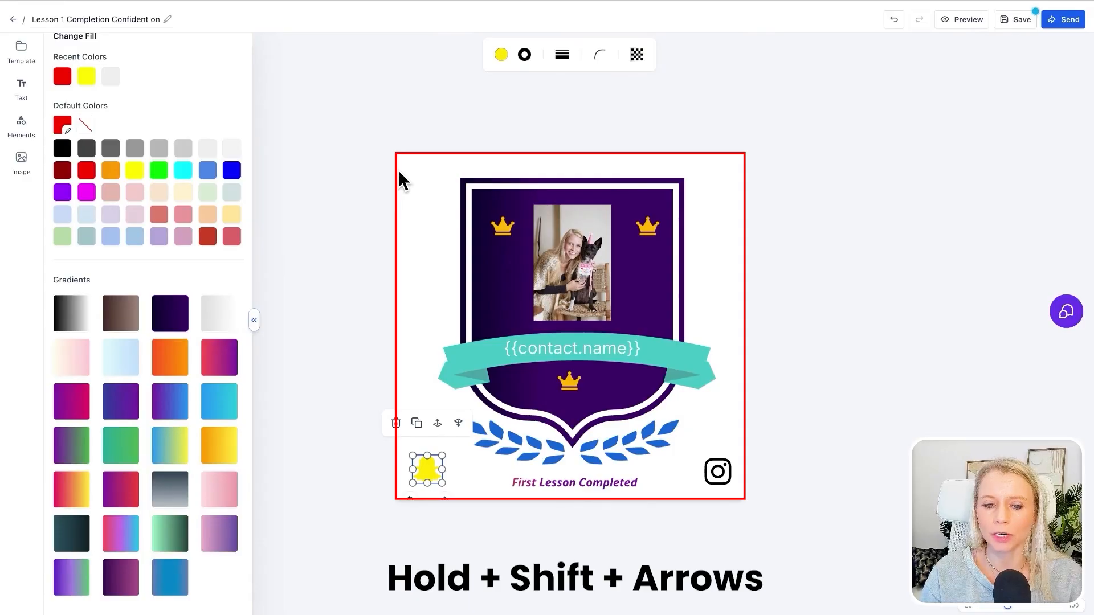
pyautogui.hotkey('shift', 'Up')
pyautogui.hotkey('shift', 'Up')
pyautogui.hotkey('shift', 'Up')
pyautogui.hotkey('shift', 'Up')
pyautogui.hotkey('shift', 'Up')
pyautogui.hotkey('shift', 'Up')
pyautogui.hotkey('shift', 'Up')
pyautogui.hotkey('shift', 'Up')
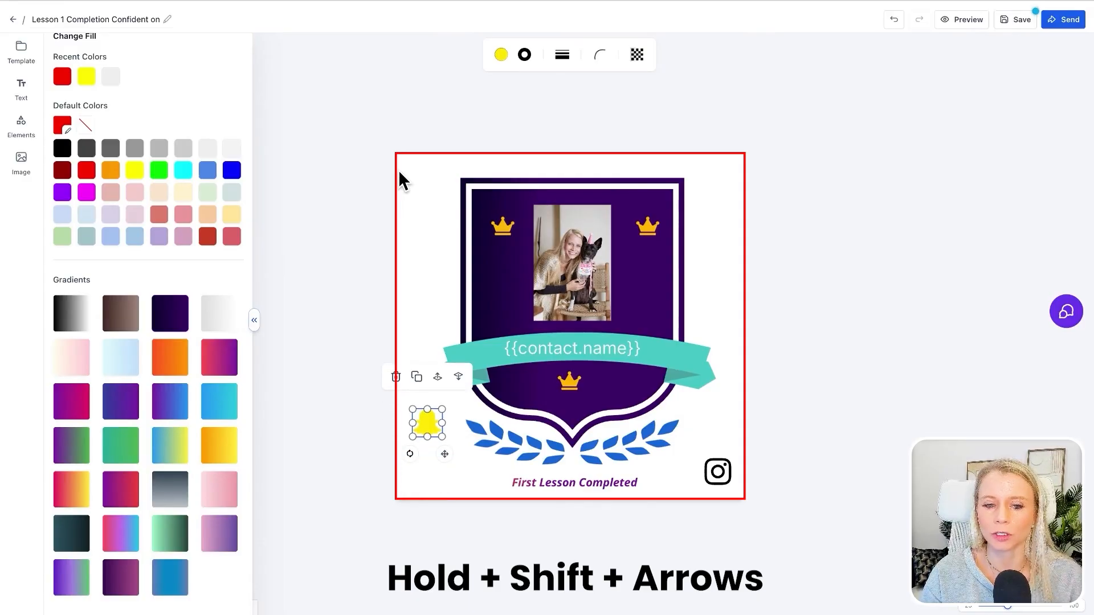
pyautogui.hotkey('shift', 'Up')
pyautogui.hotkey('shift', 'Up')
pyautogui.hotkey('shift', 'Up')
pyautogui.hotkey('shift', 'Down')
pyautogui.hotkey('shift', 'Down')
pyautogui.hotkey('shift', 'Down')
pyautogui.hotkey('shift', 'Down')
pyautogui.hotkey('shift', 'Right')
pyautogui.hotkey('shift', 'Right')
pyautogui.hotkey('shift', 'Left')
pyautogui.hotkey('shift', 'Left')
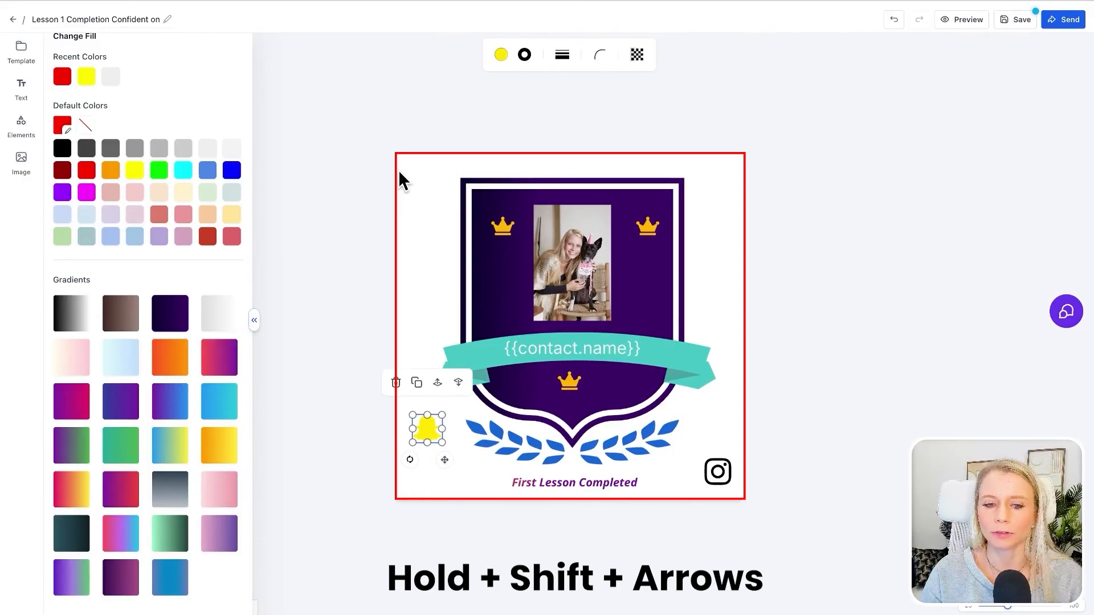
pyautogui.hotkey('shift', 'Right')
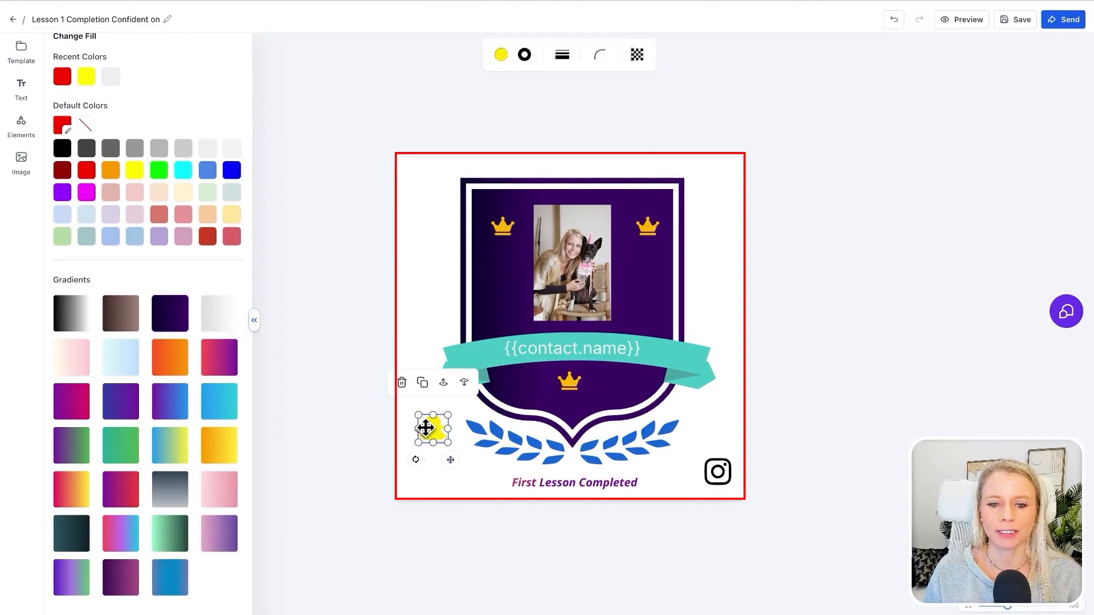
# - Delete the Snapchat and Instagram icons from the badge
pyautogui.click(402, 382)
pyautogui.click(719, 472)
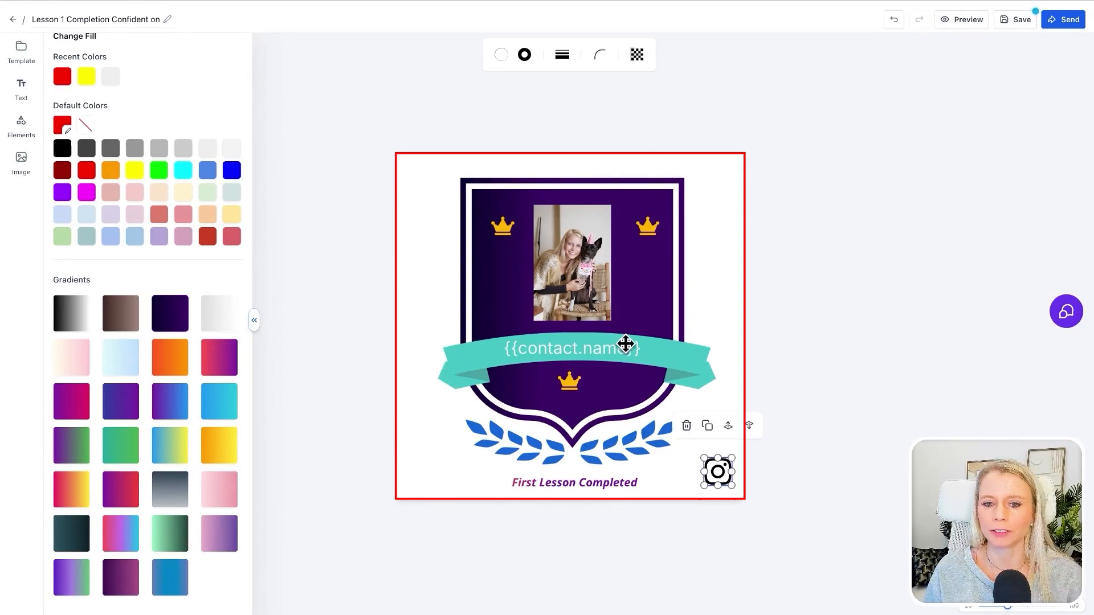
pyautogui.press('Delete')
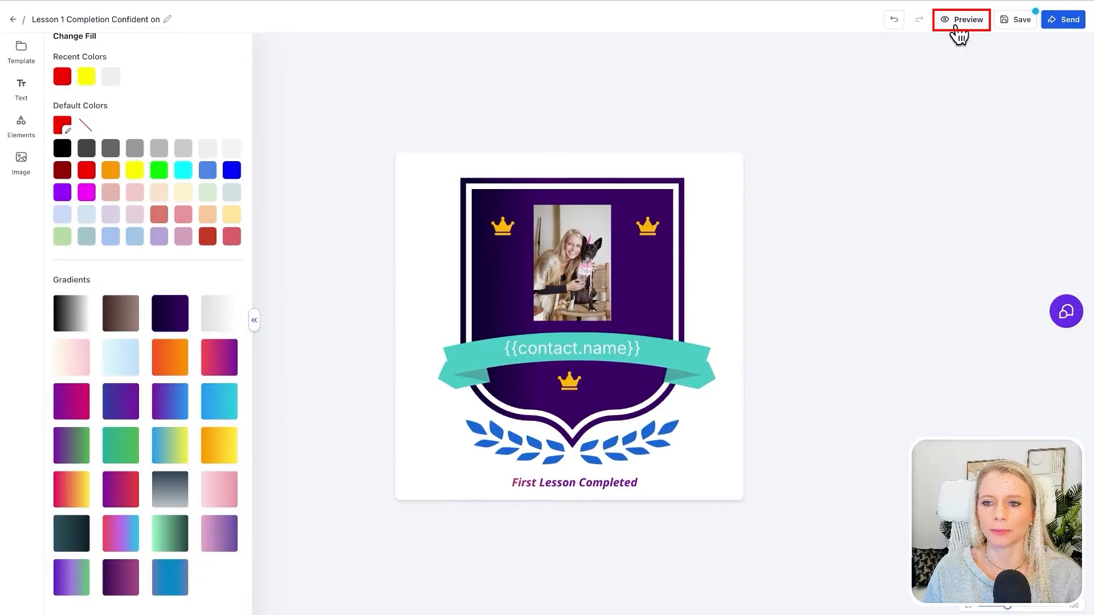
# - Preview the finished badge and save it
pyautogui.click(958, 28)
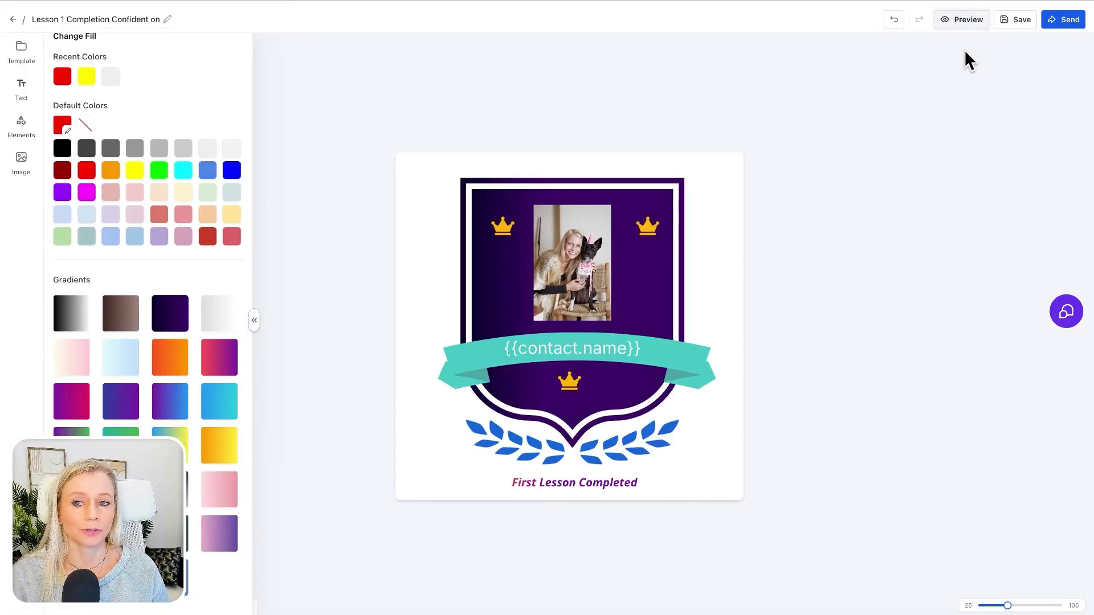
pyautogui.click(1016, 25)
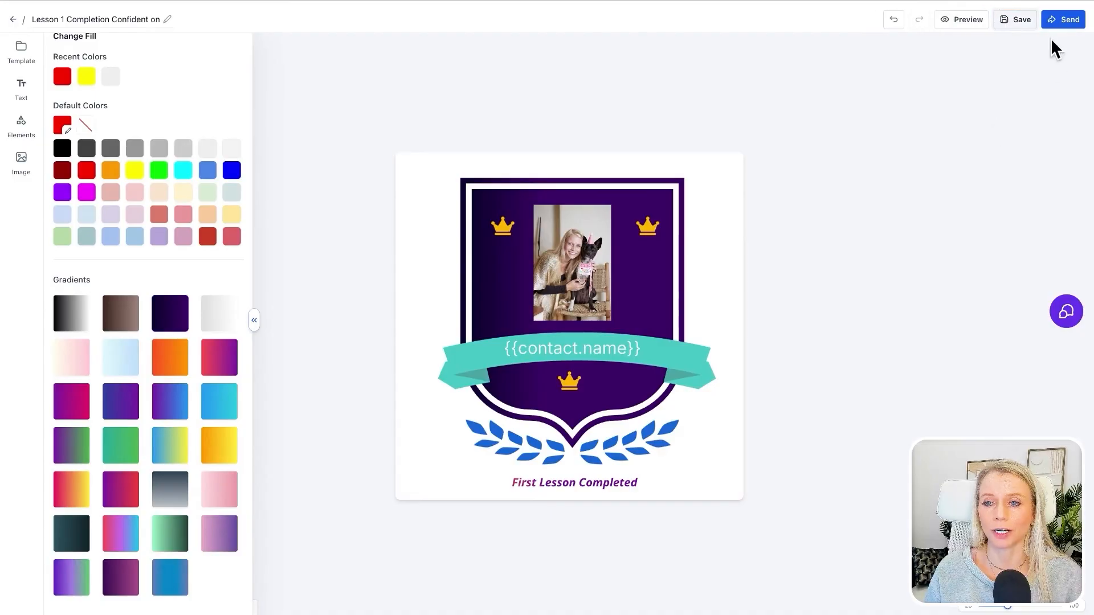
# - Open the form for sending the badge and search the recipients by e-mail address
pyautogui.click(1067, 22)
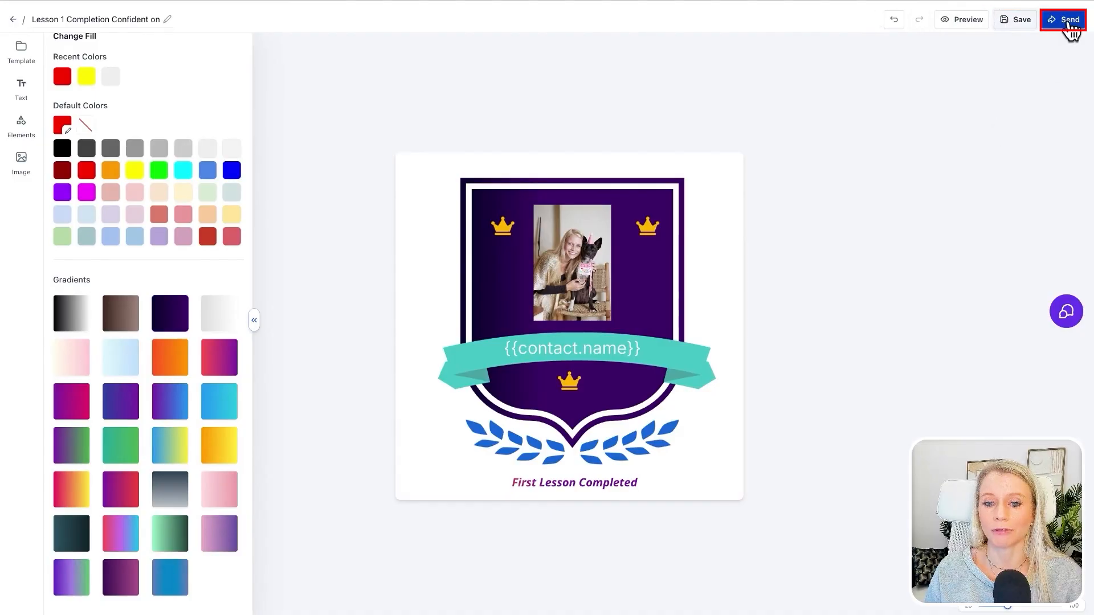
pyautogui.click(1070, 23)
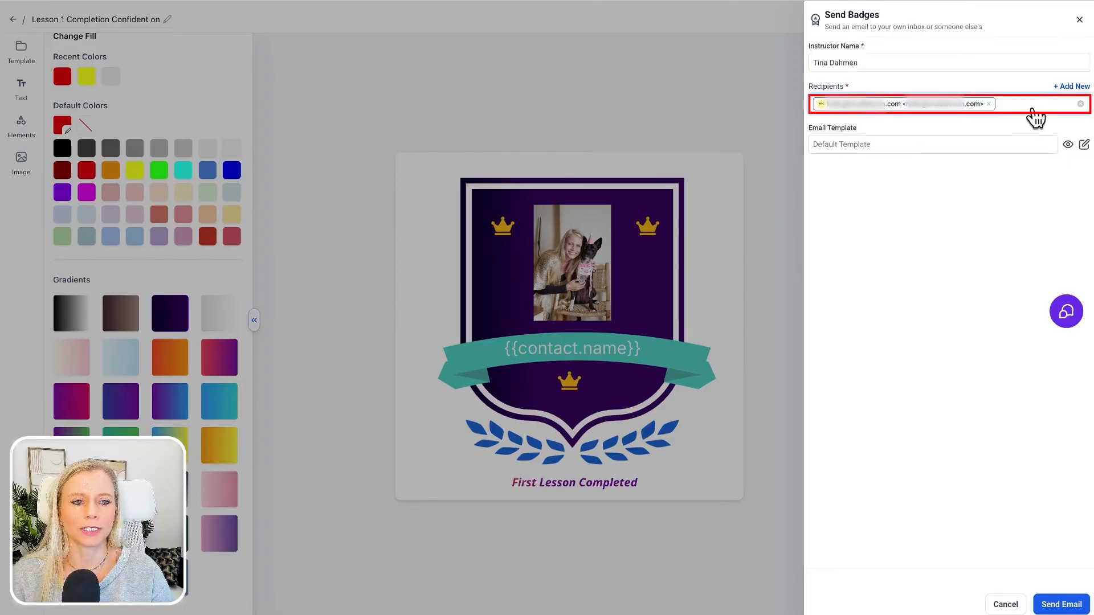
pyautogui.click(1024, 111)
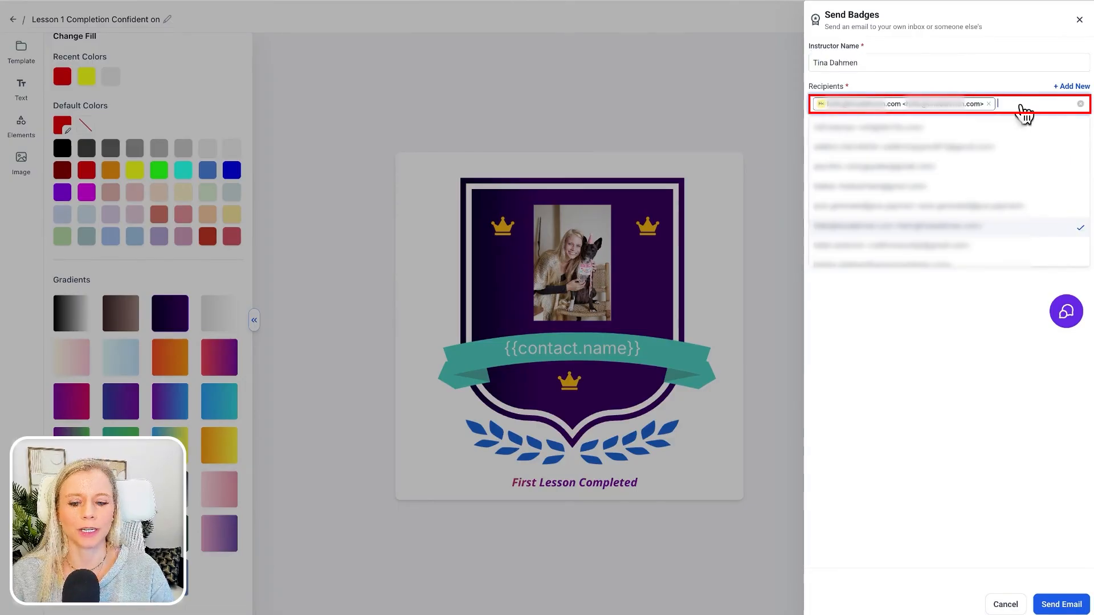
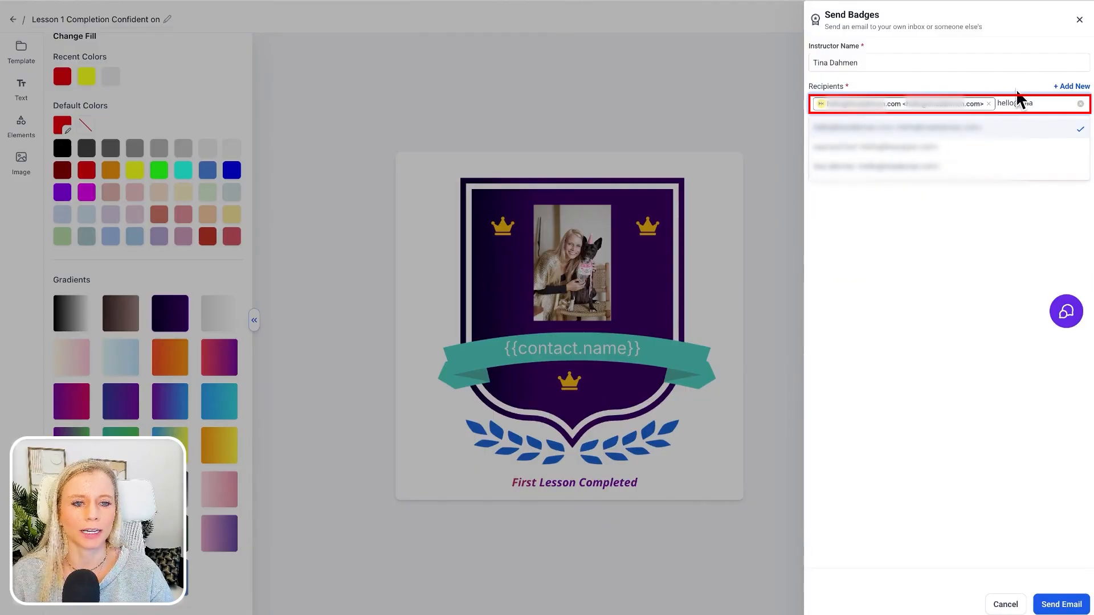
pyautogui.click(1032, 88)
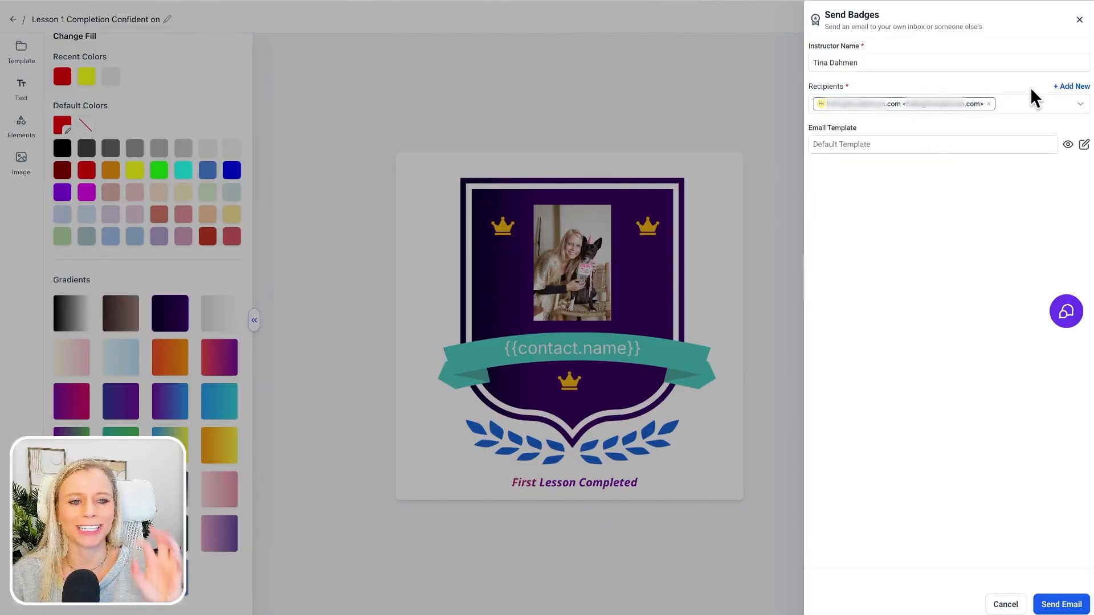
# - Add a new contact as a recipient, filling in the first name, last name and e-mail address
pyautogui.click(1074, 87)
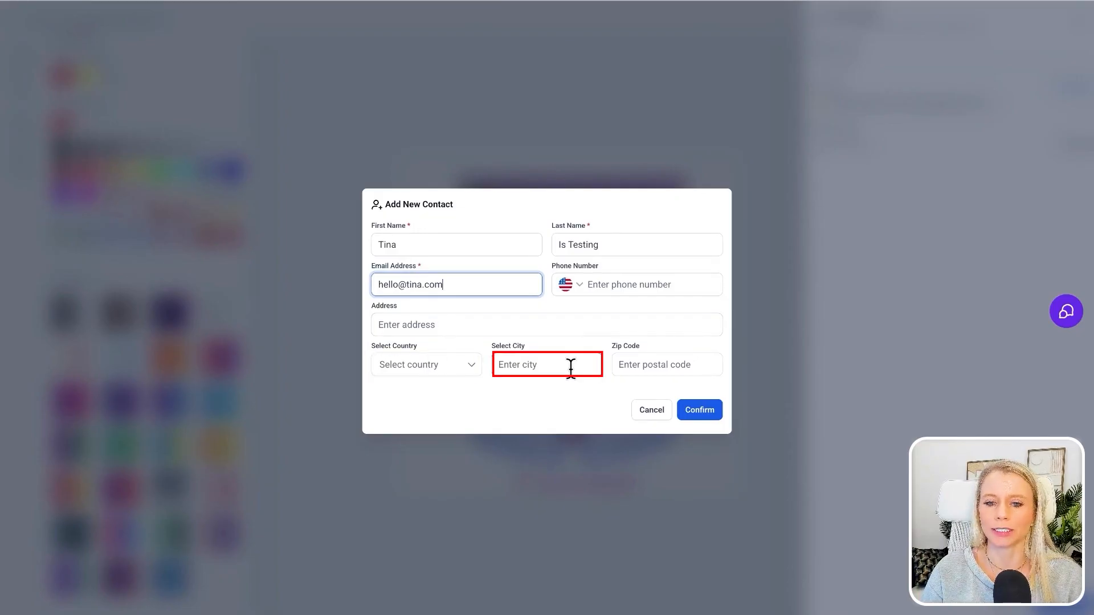
pyautogui.click(707, 411)
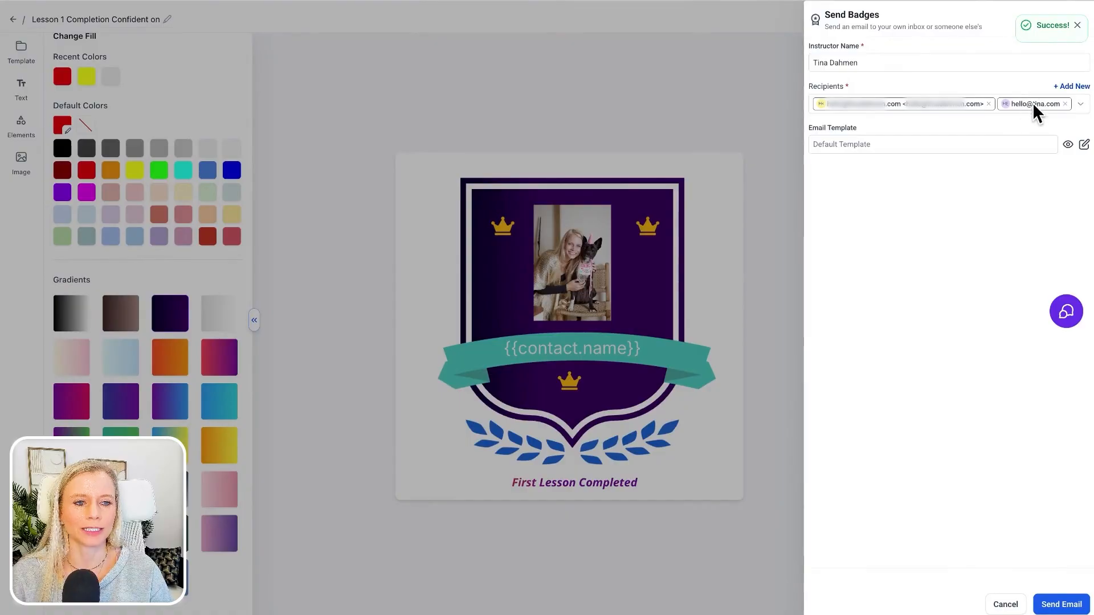
pyautogui.click(1027, 109)
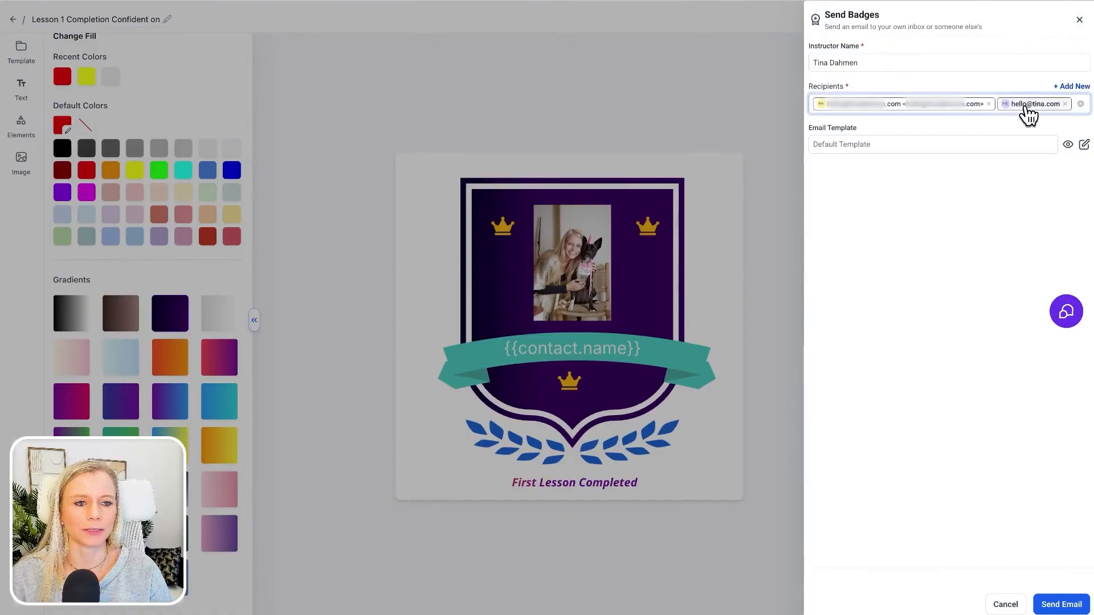
# - Preview the email template, and confirm Default Template with the subject "You have been awarded a new credential!" in the email customization
pyautogui.click(881, 149)
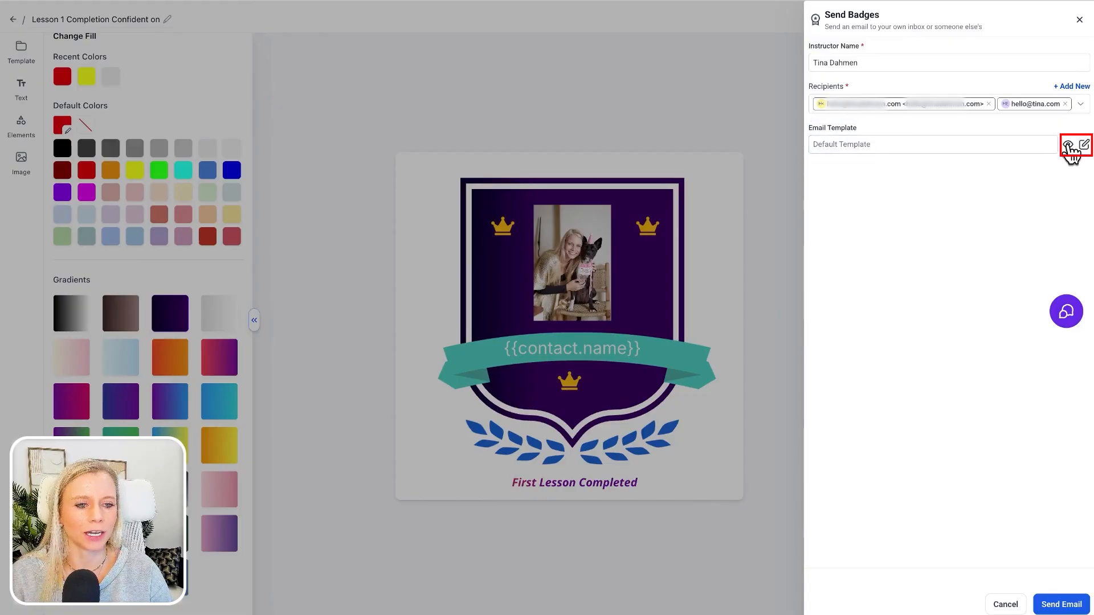
pyautogui.click(1069, 146)
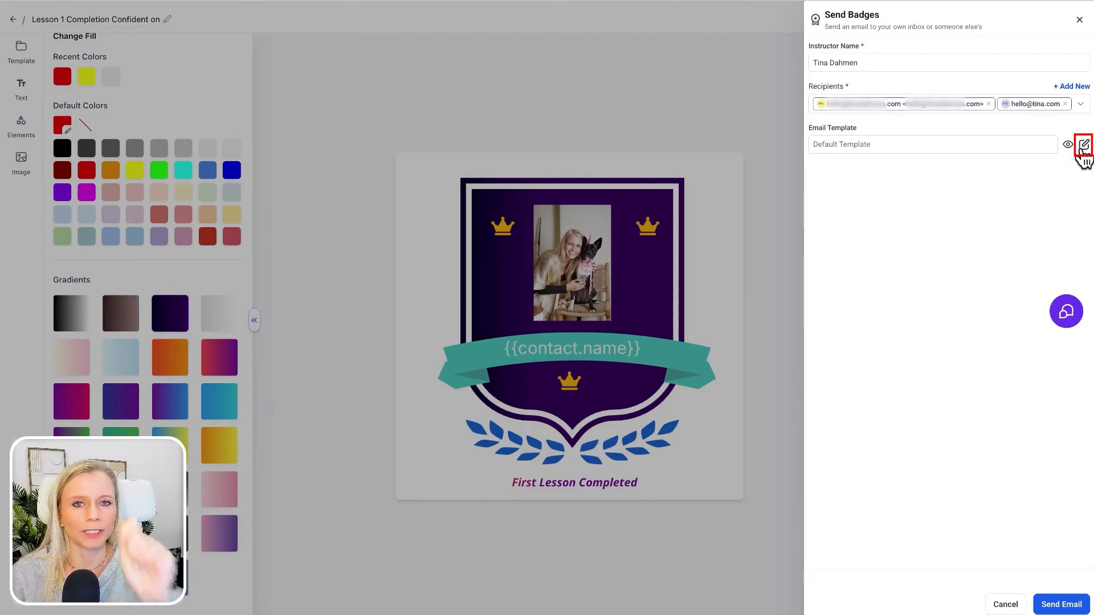
pyautogui.click(1084, 146)
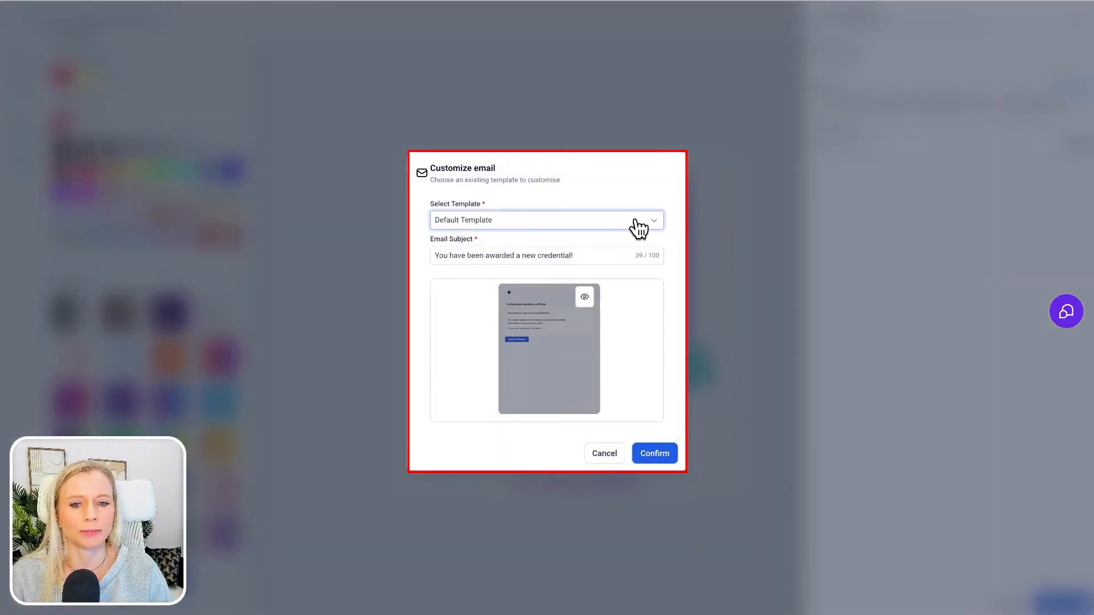
pyautogui.click(636, 224)
pyautogui.click(481, 244)
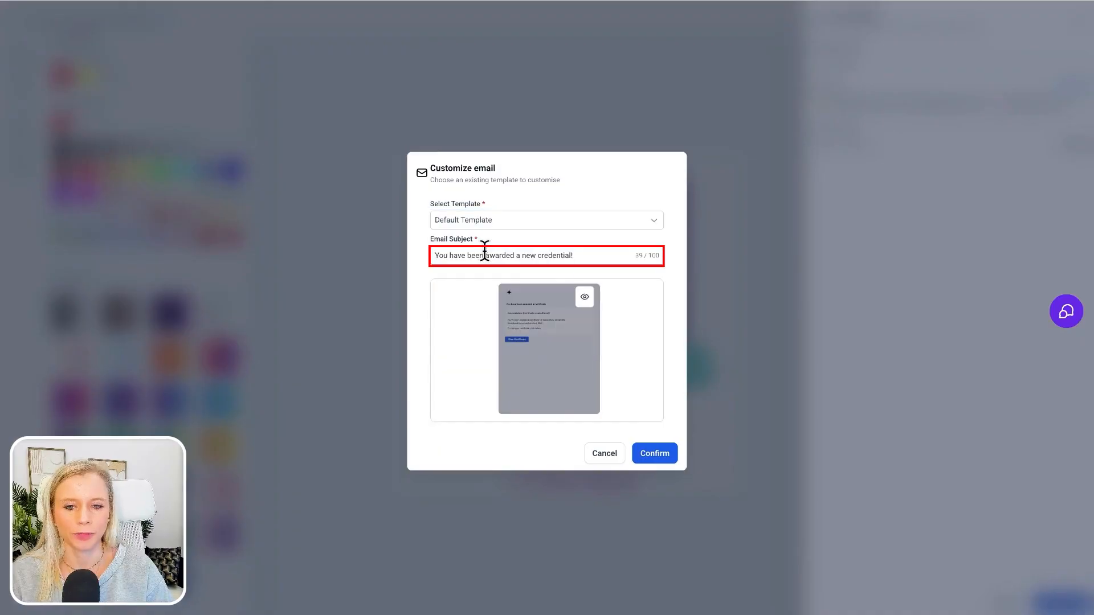
pyautogui.tripleClick(483, 254)
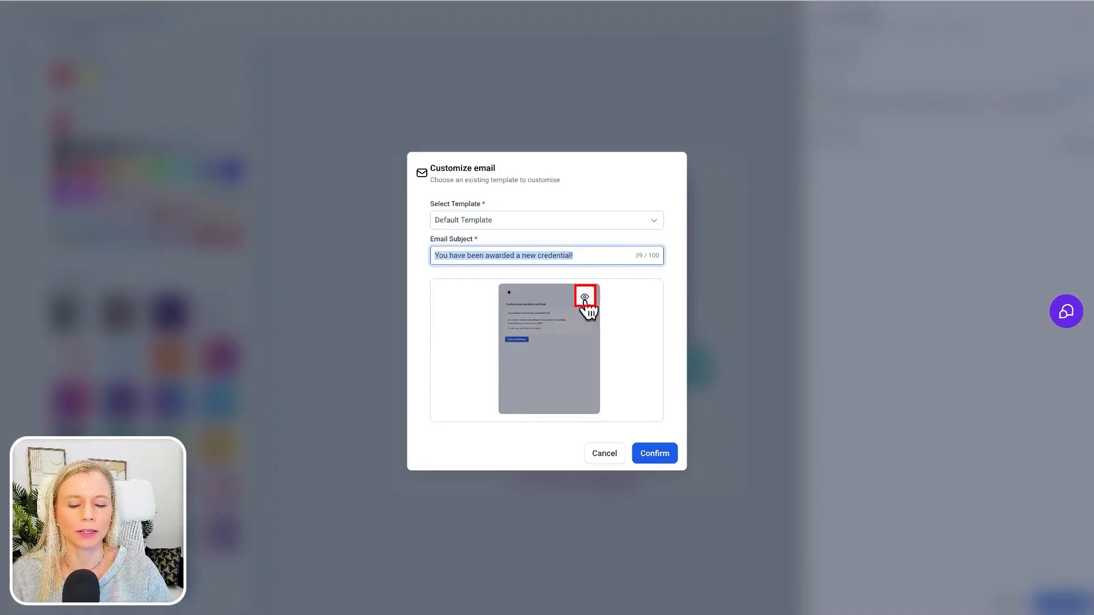
pyautogui.click(654, 454)
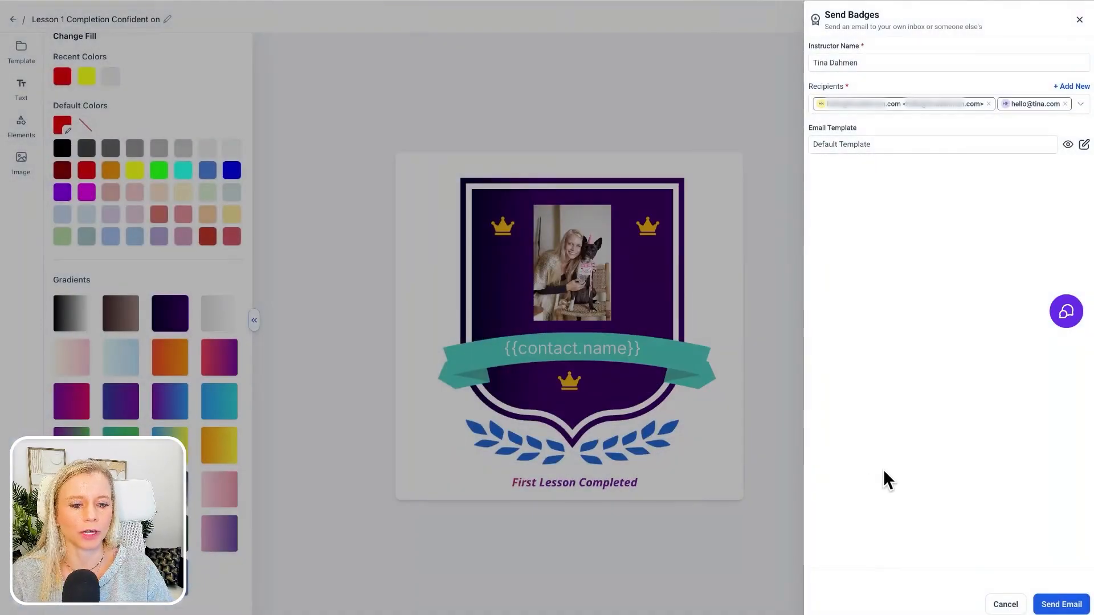
pyautogui.click(1043, 606)
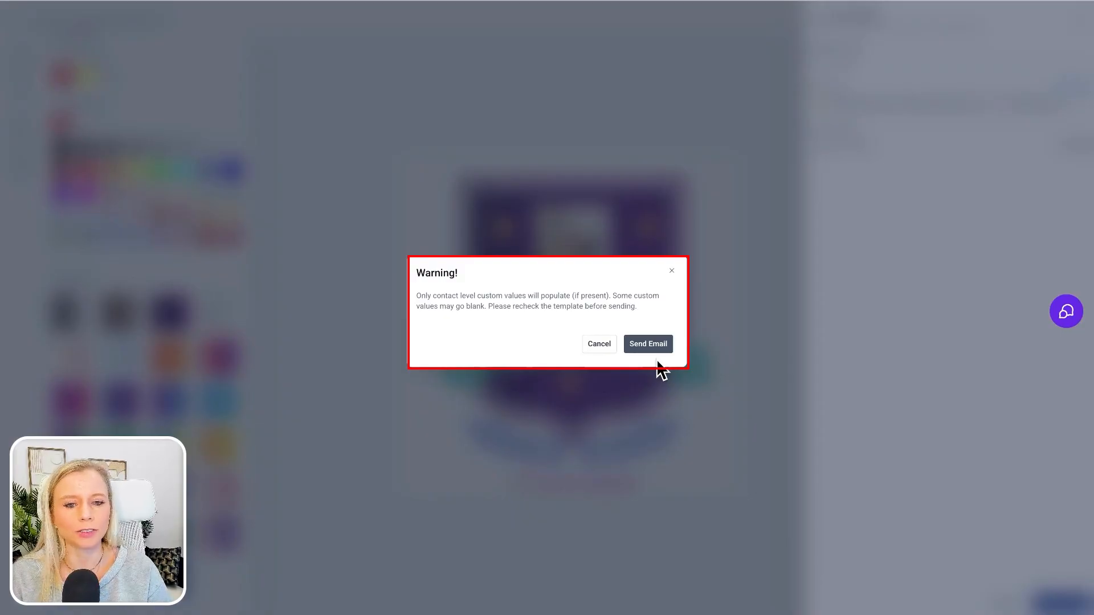
pyautogui.click(673, 270)
pyautogui.click(577, 347)
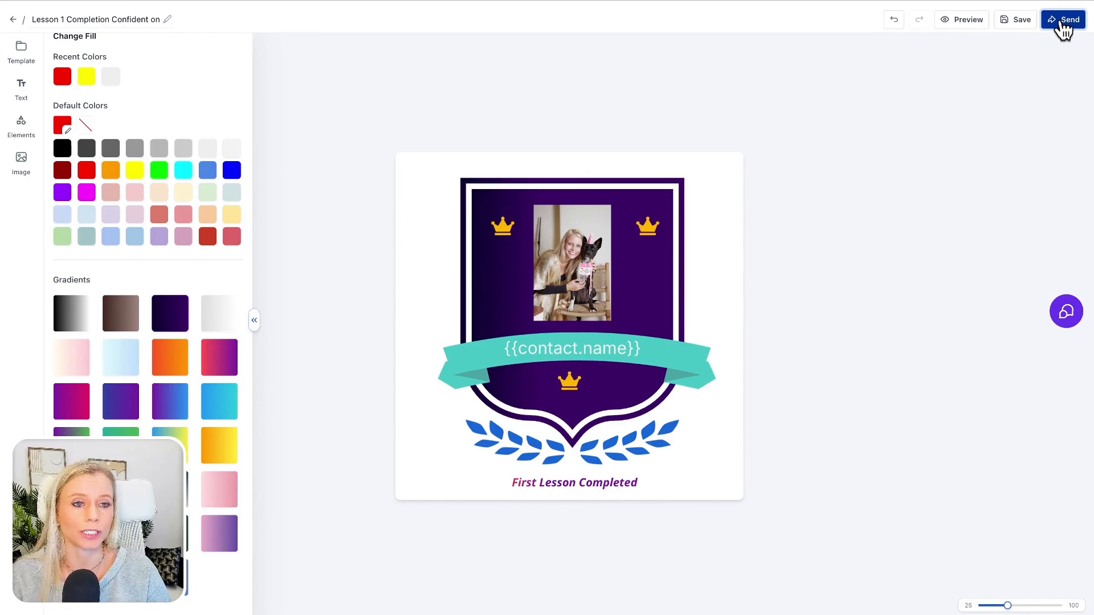
# - Reopen the badge sending form and email the badge to the listed Gmail recipient with the Default Template
pyautogui.click(1066, 25)
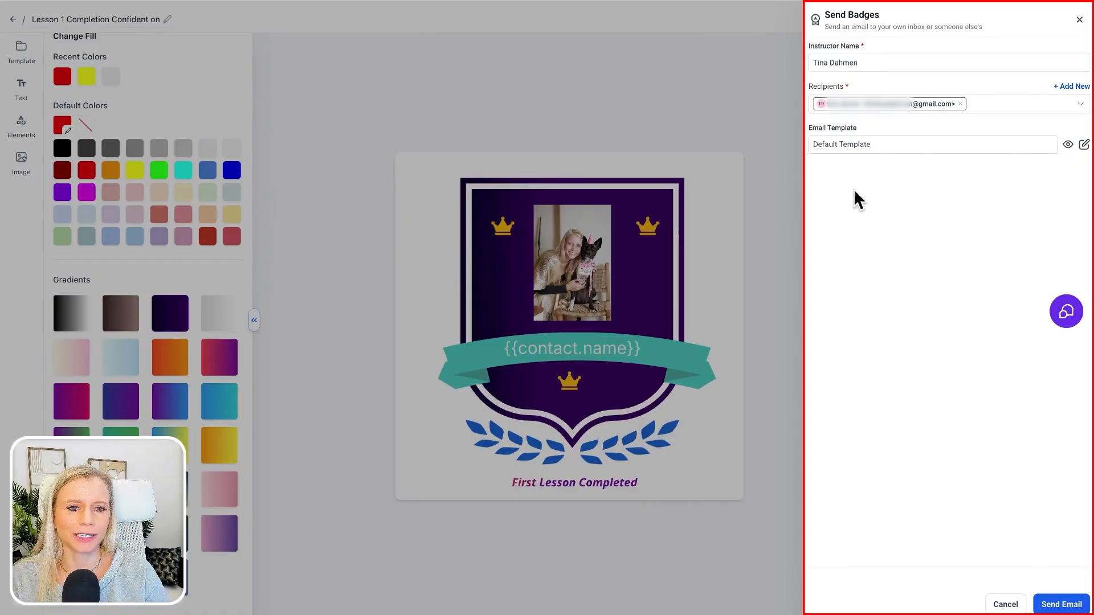
pyautogui.click(1048, 607)
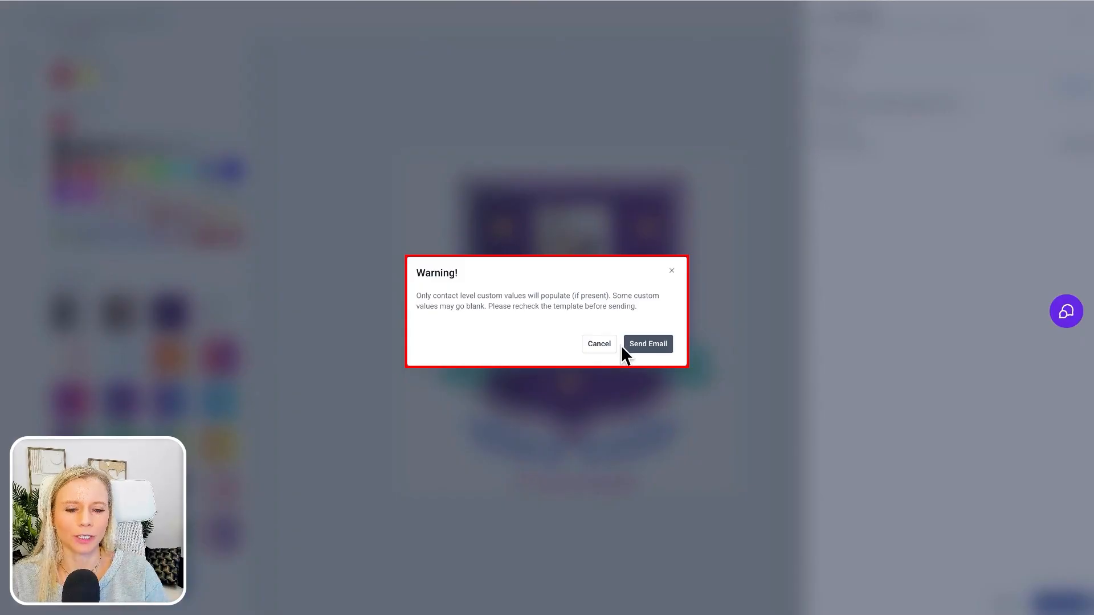
pyautogui.click(650, 354)
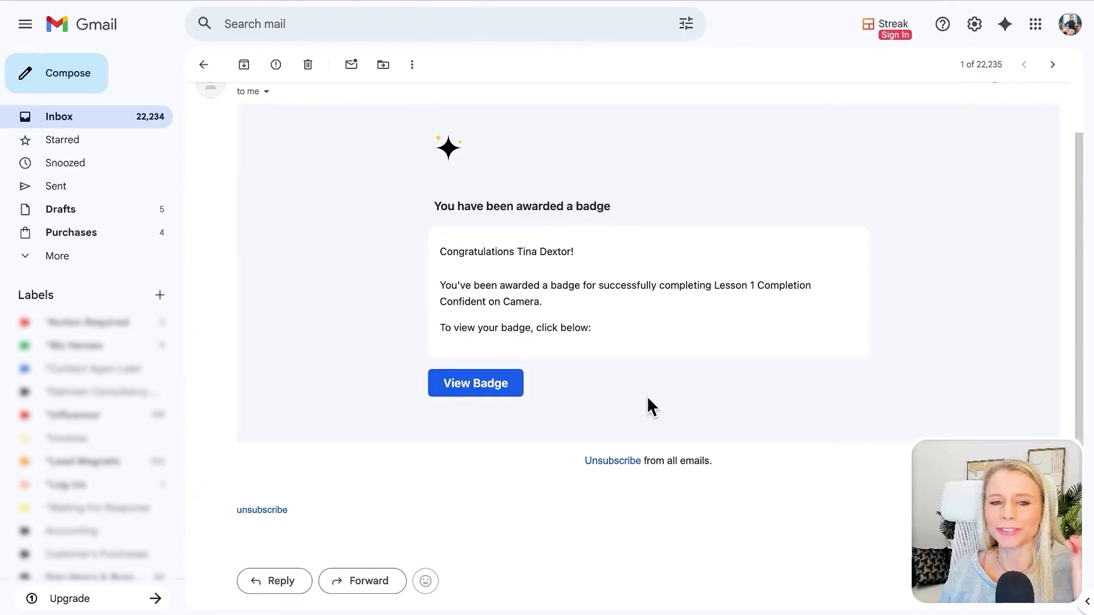
# - From the award email in Gmail, view and download the received badge, and verify its credential
pyautogui.click(485, 388)
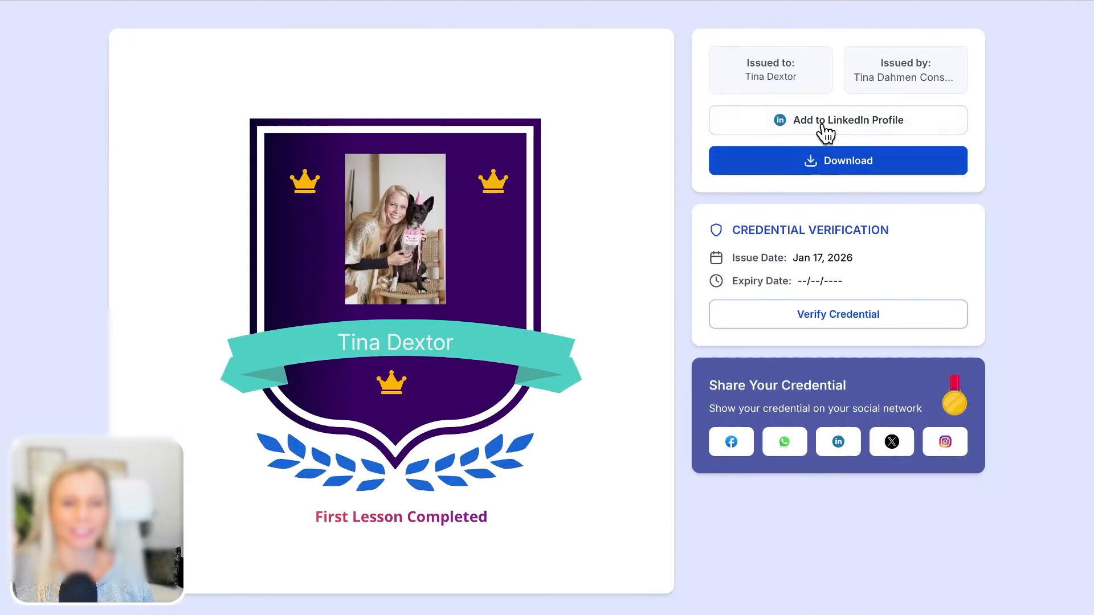
pyautogui.click(848, 128)
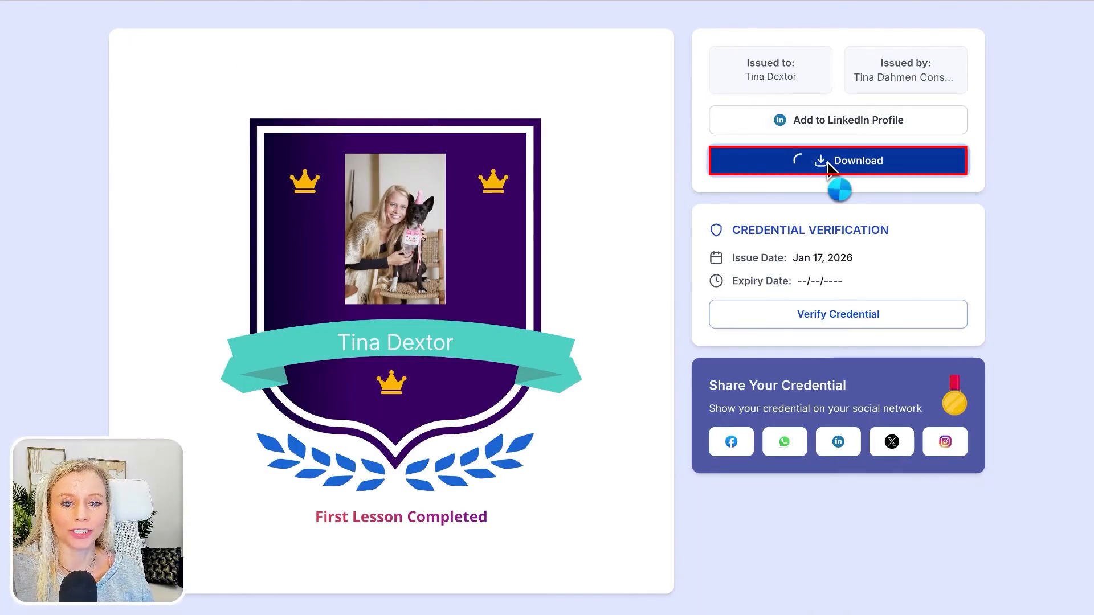
pyautogui.click(838, 314)
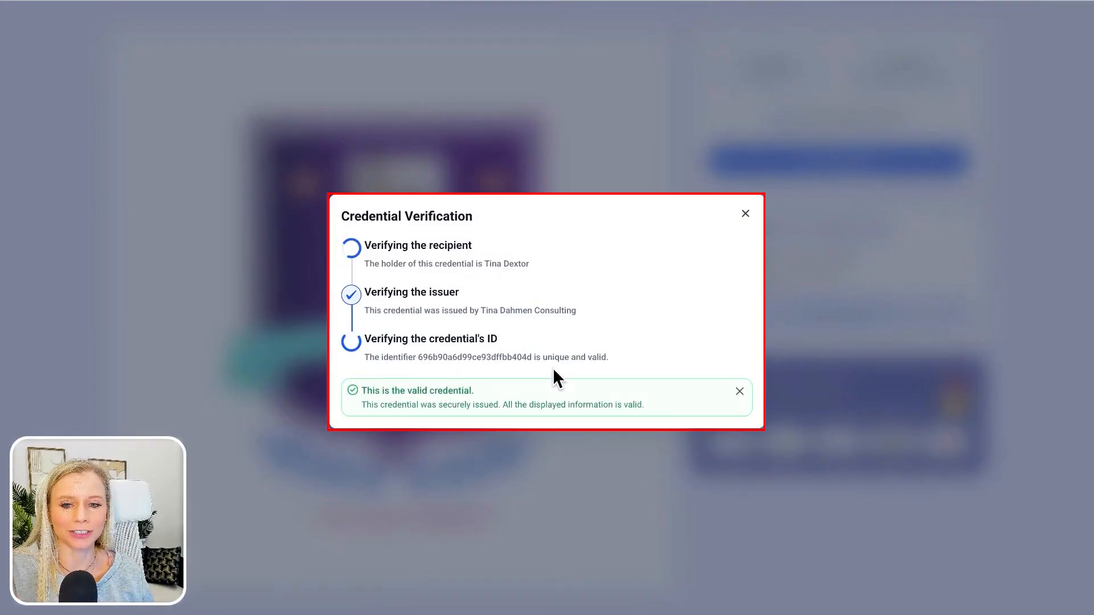
pyautogui.click(745, 215)
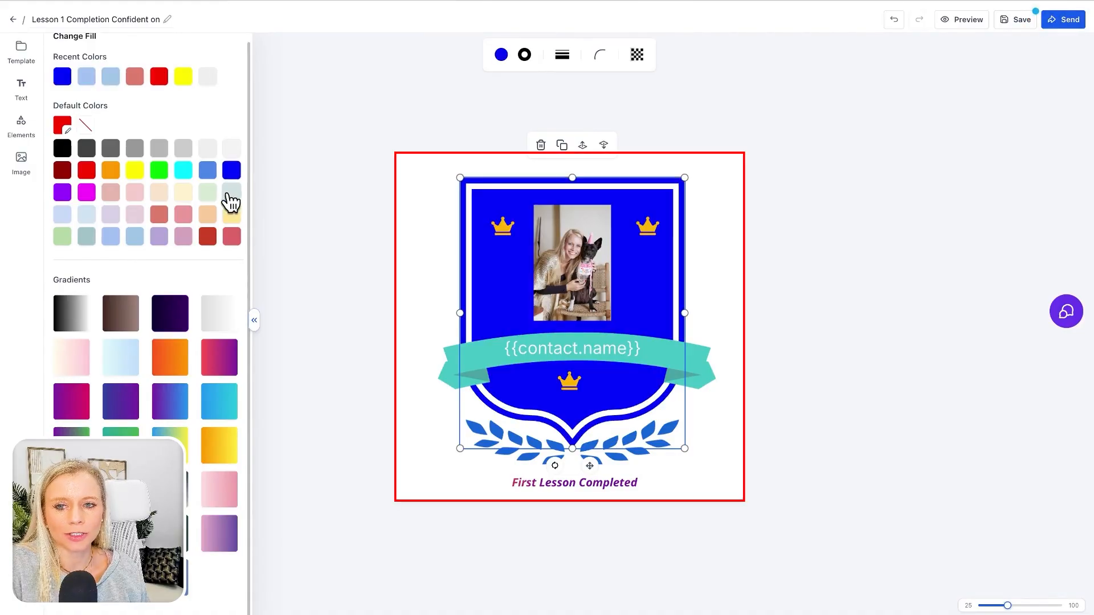
# - Change the shield's fill to light peach orange and save the badge
pyautogui.click(232, 192)
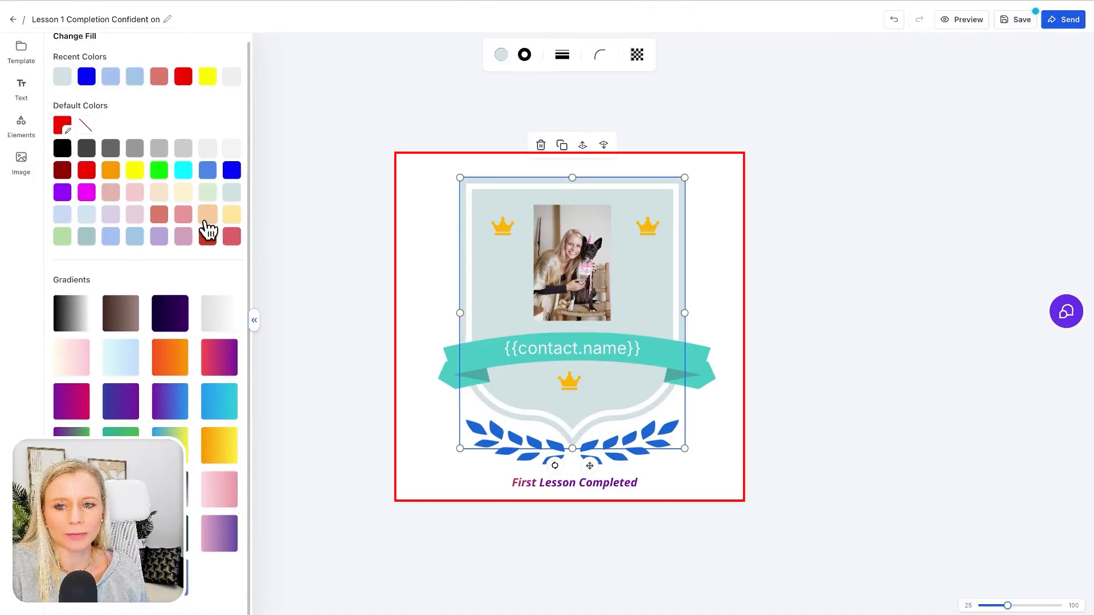
pyautogui.click(207, 214)
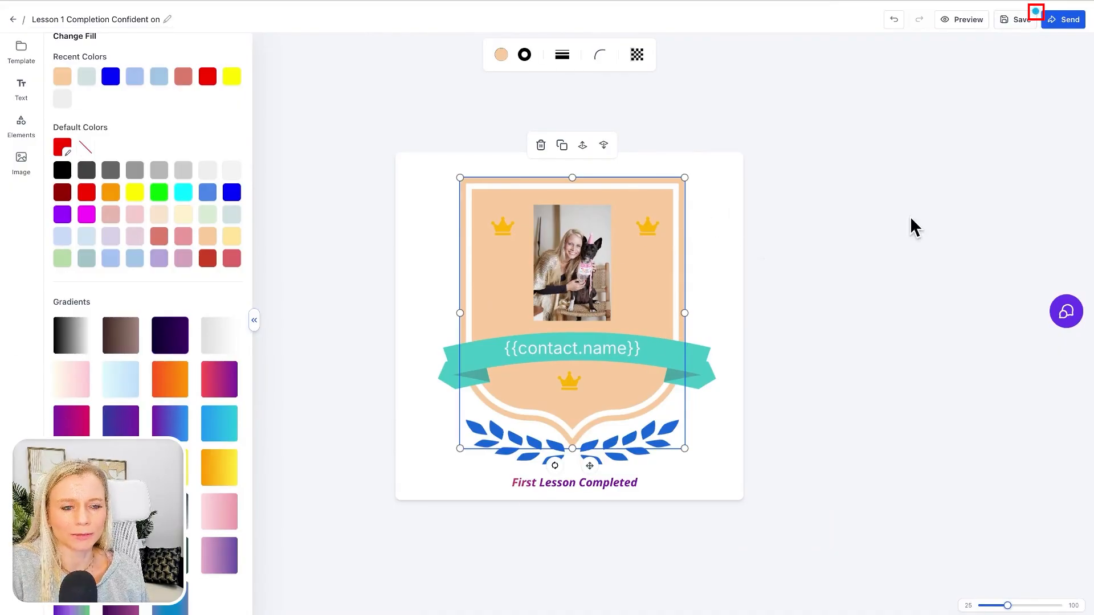
pyautogui.click(1018, 25)
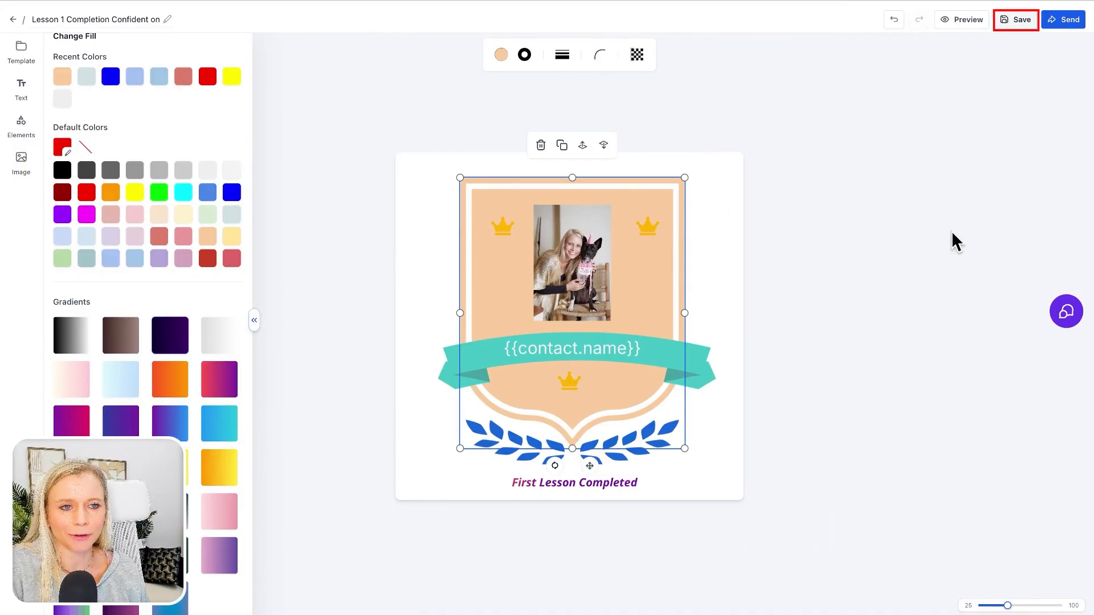